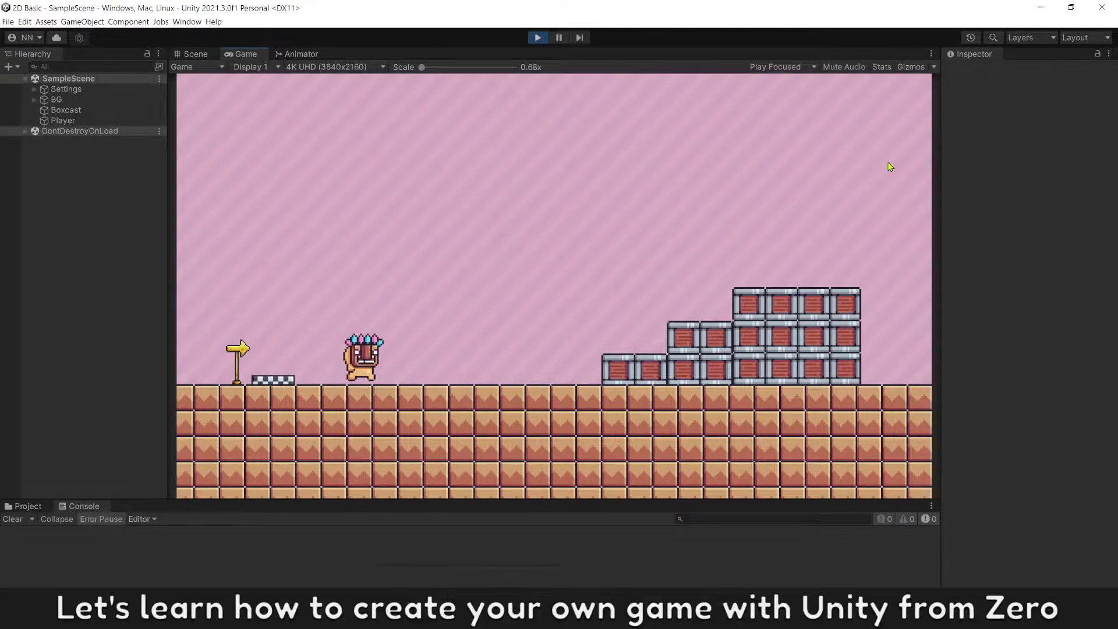
Step: Run the player right, jump, and step onto the crates and back
key("space")
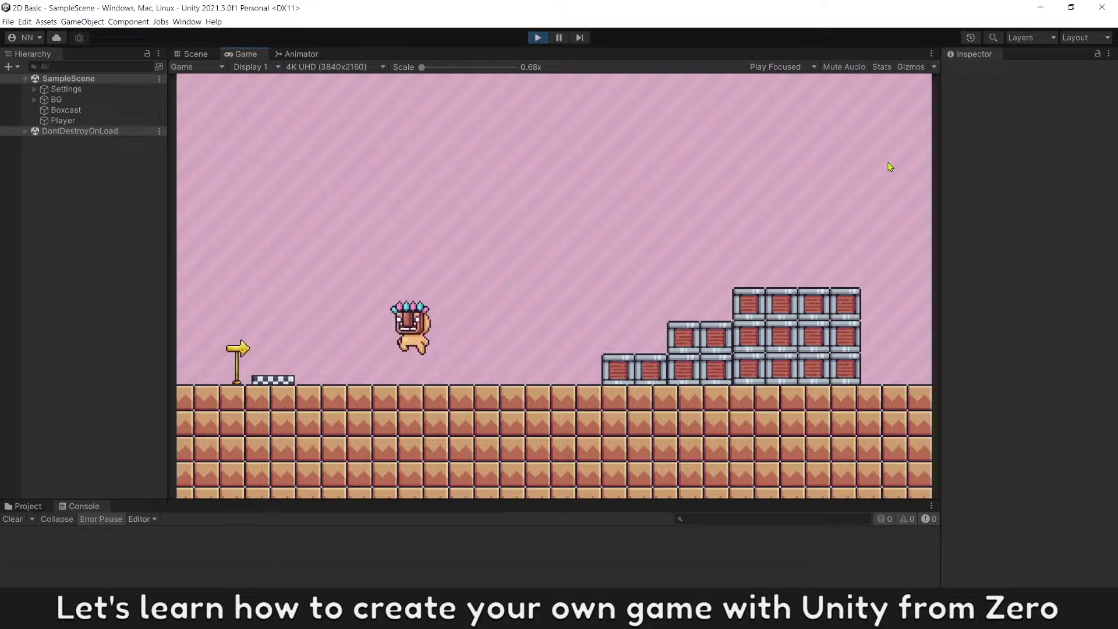
key("space")
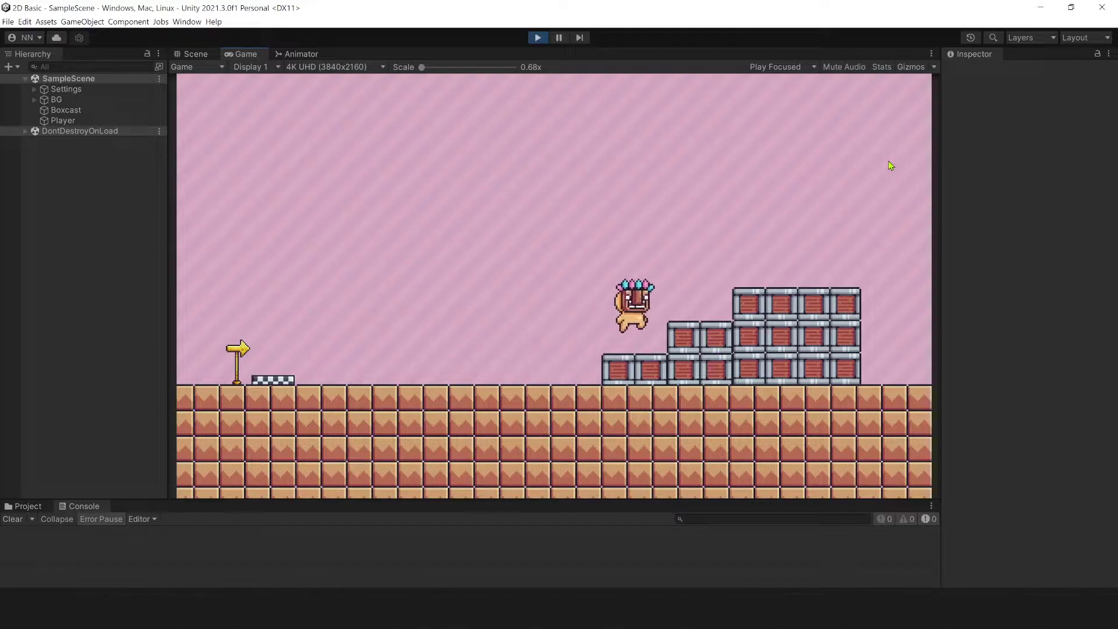
key("Right")
key("Left")
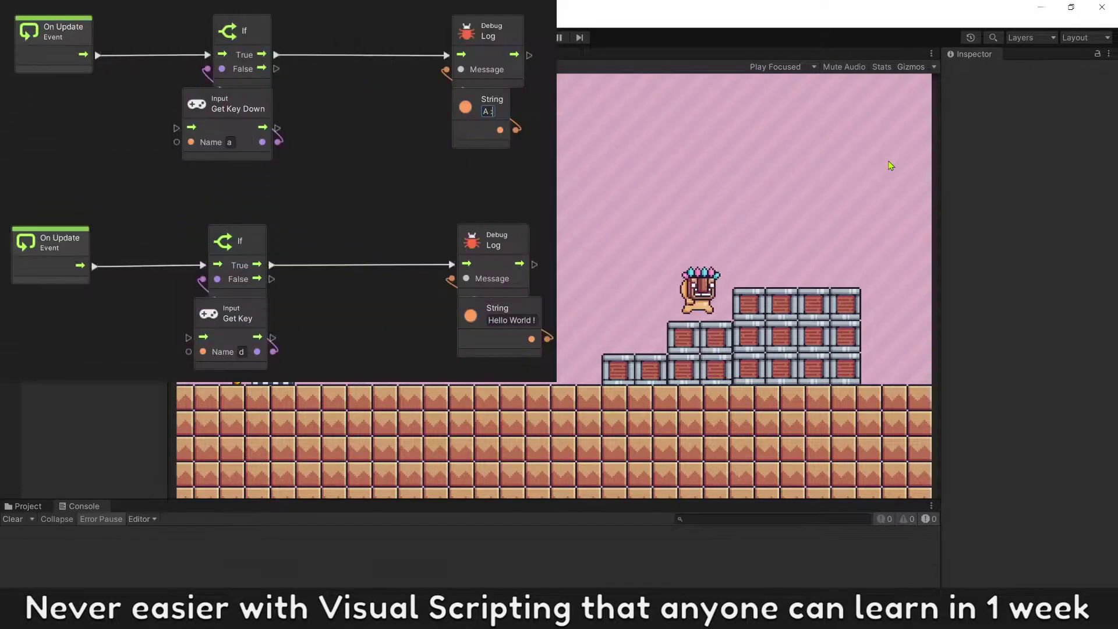
key("Right")
key("Left")
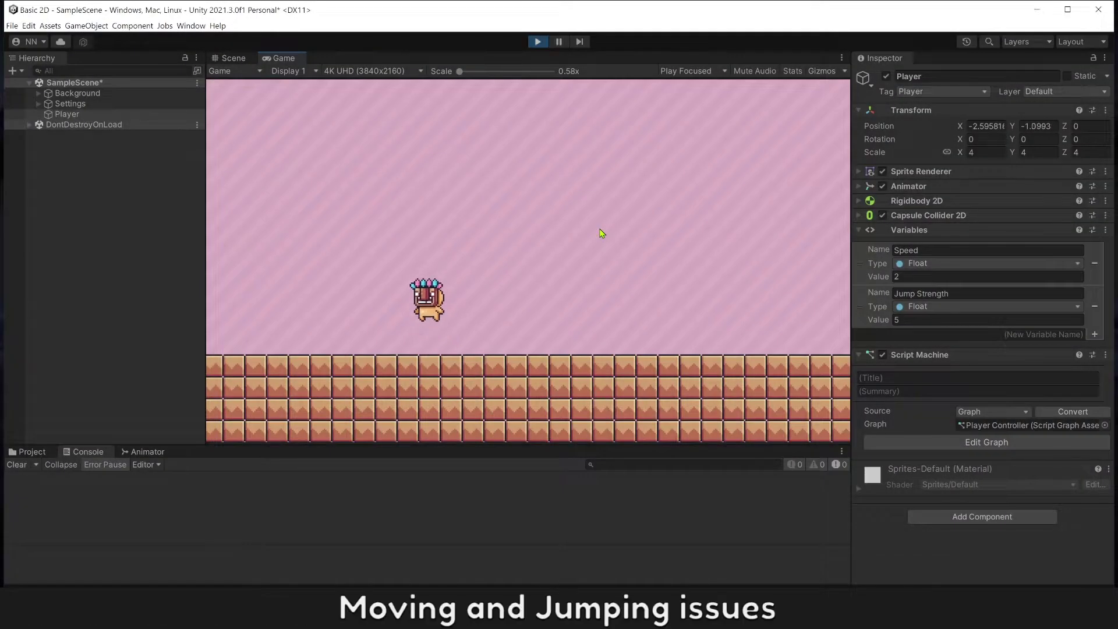
key("Left")
key("Right")
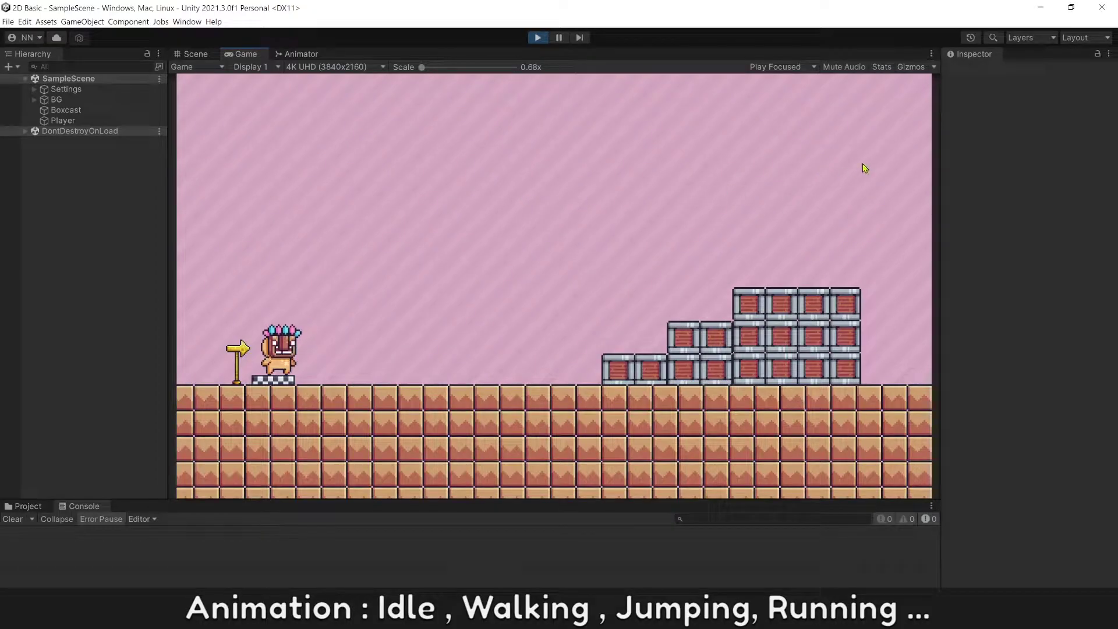
Step: Walk the player off the start pad, jumping onto the block stack and against the wall
key("Right")
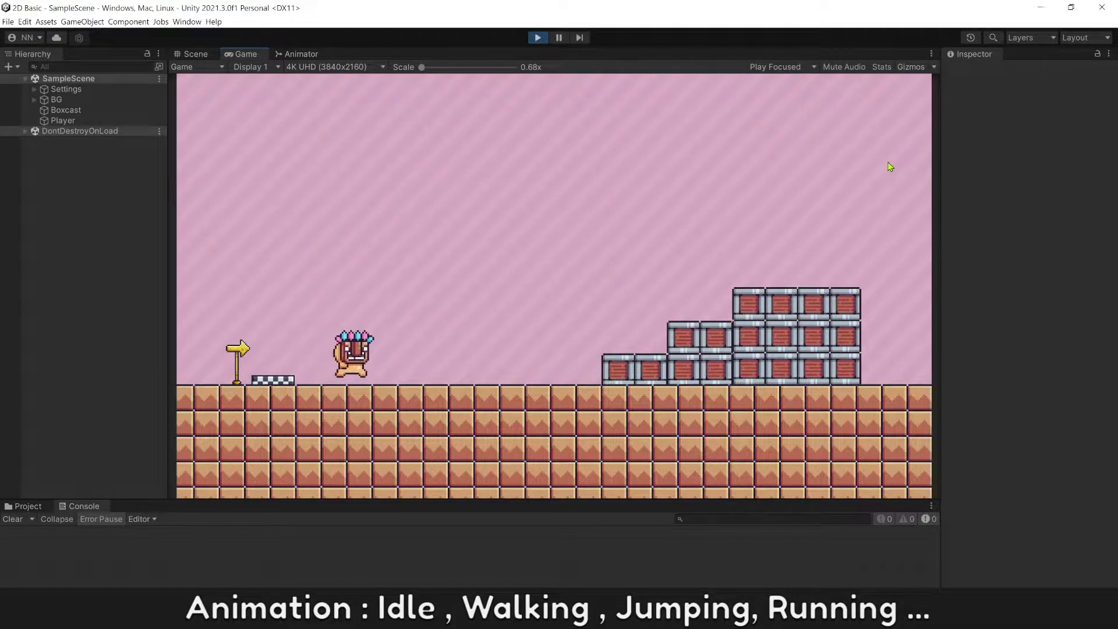
key("space")
key("Left")
key("space")
key("Right")
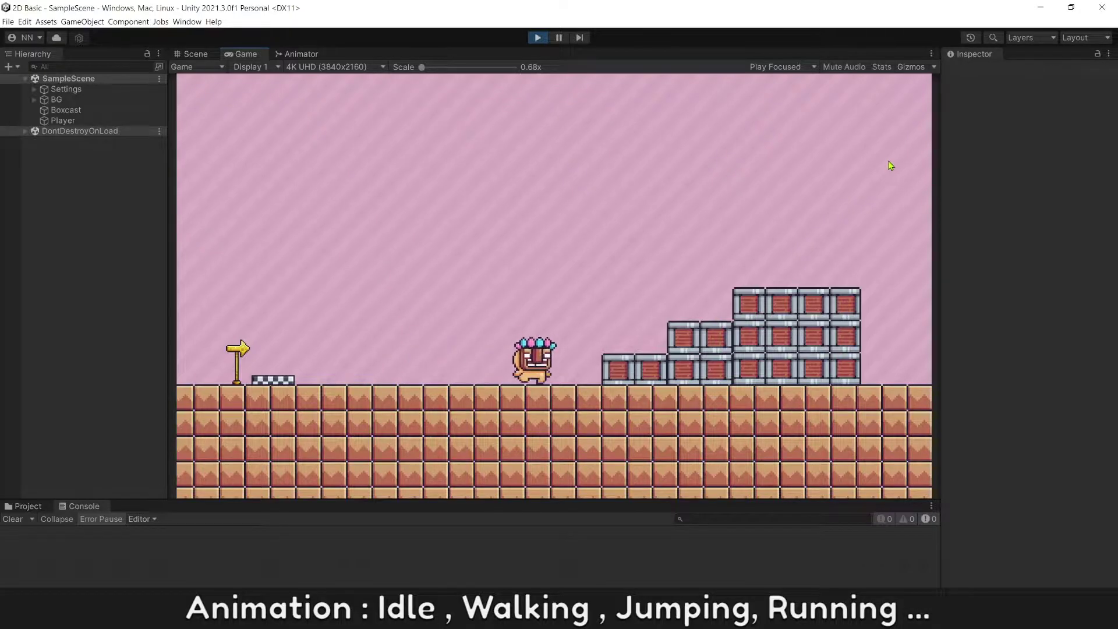
key("space")
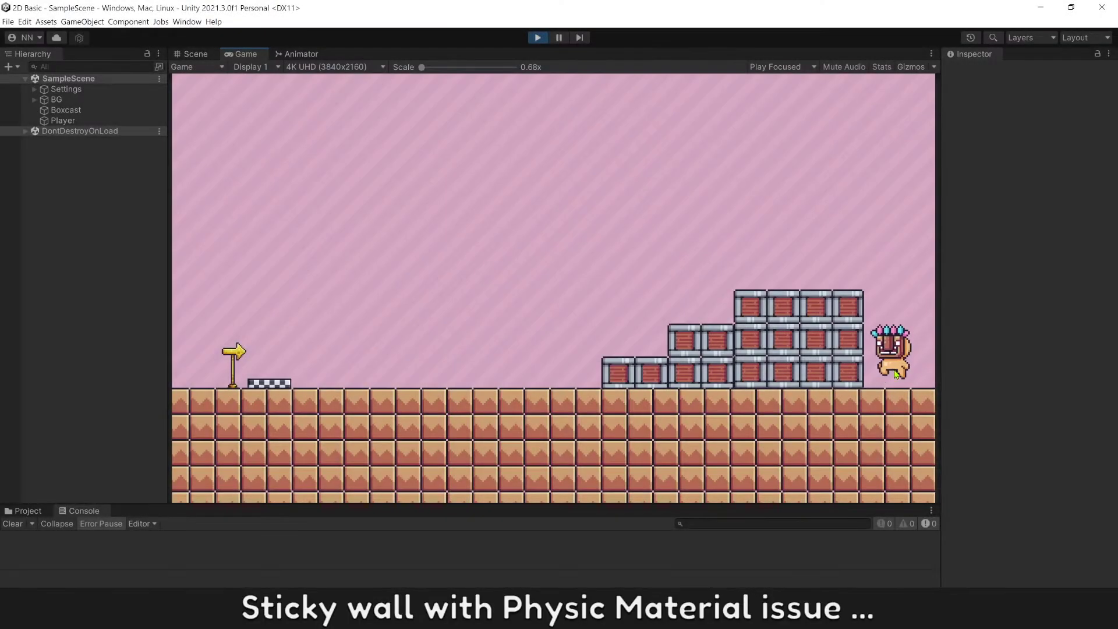
key("space")
key("Left")
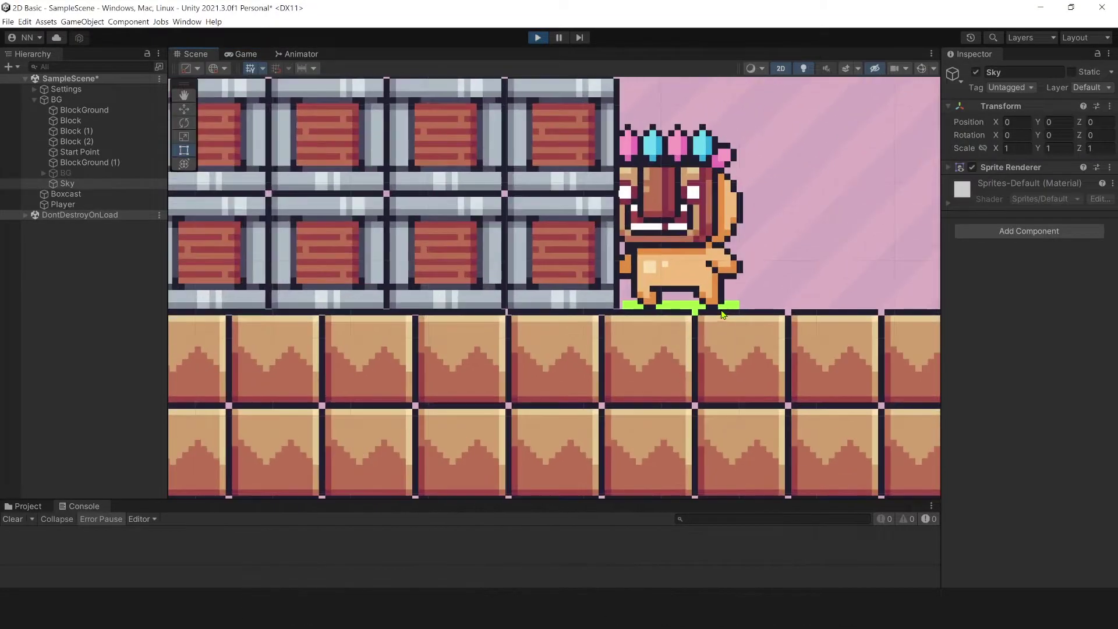
Step: Switch to the running game's view and hop the player along the block wall
scroll(574, 302, "up", 4)
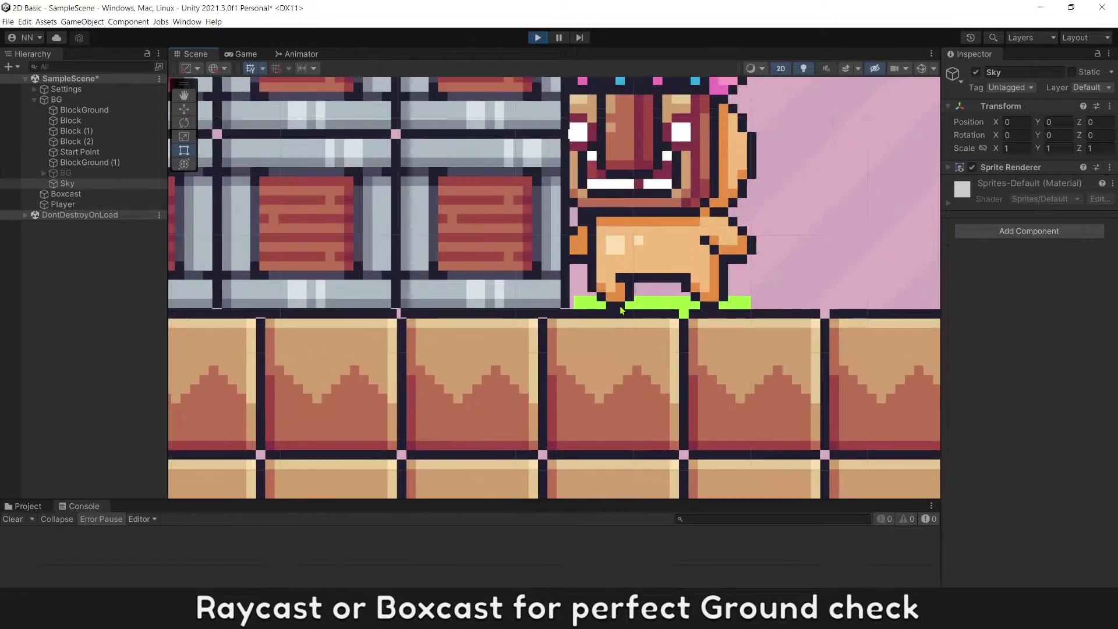
left_click(241, 53)
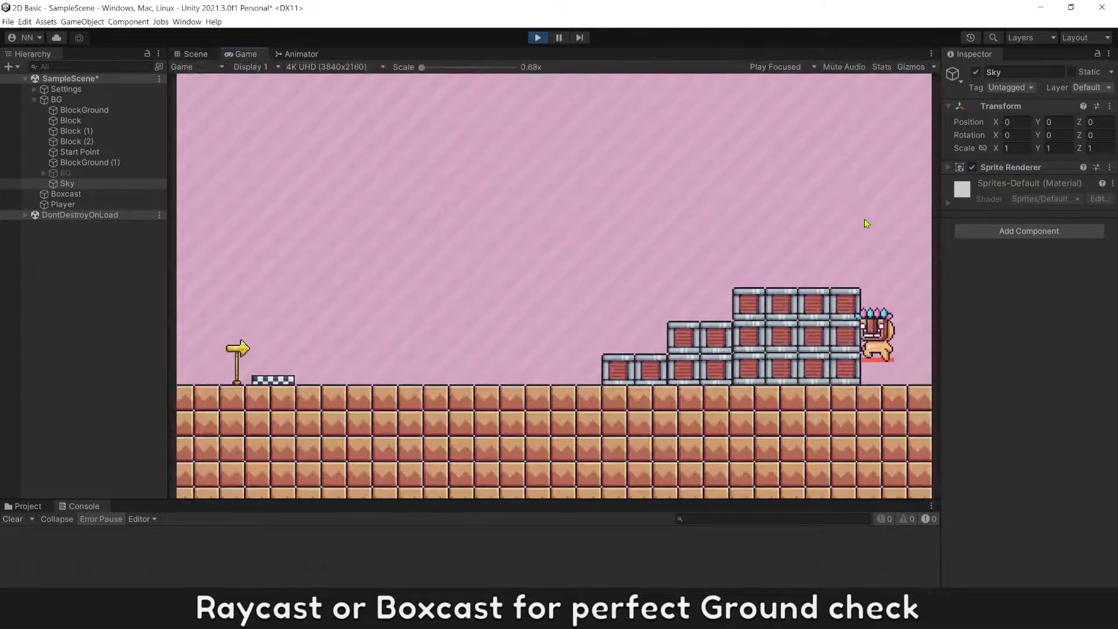
key("space")
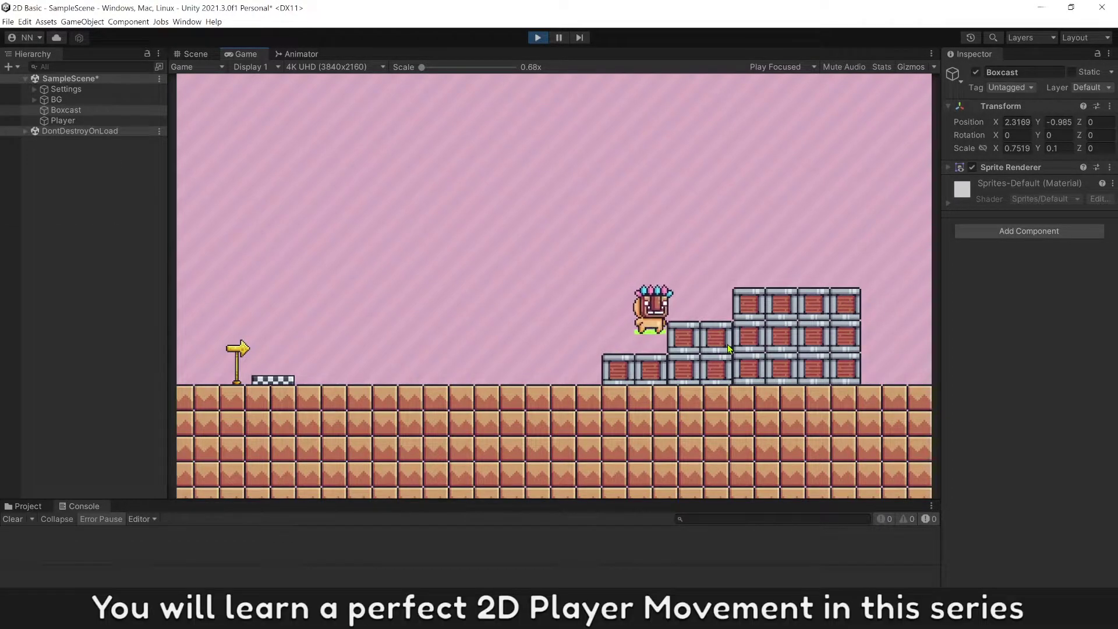
key("space")
key("space")
key("space")
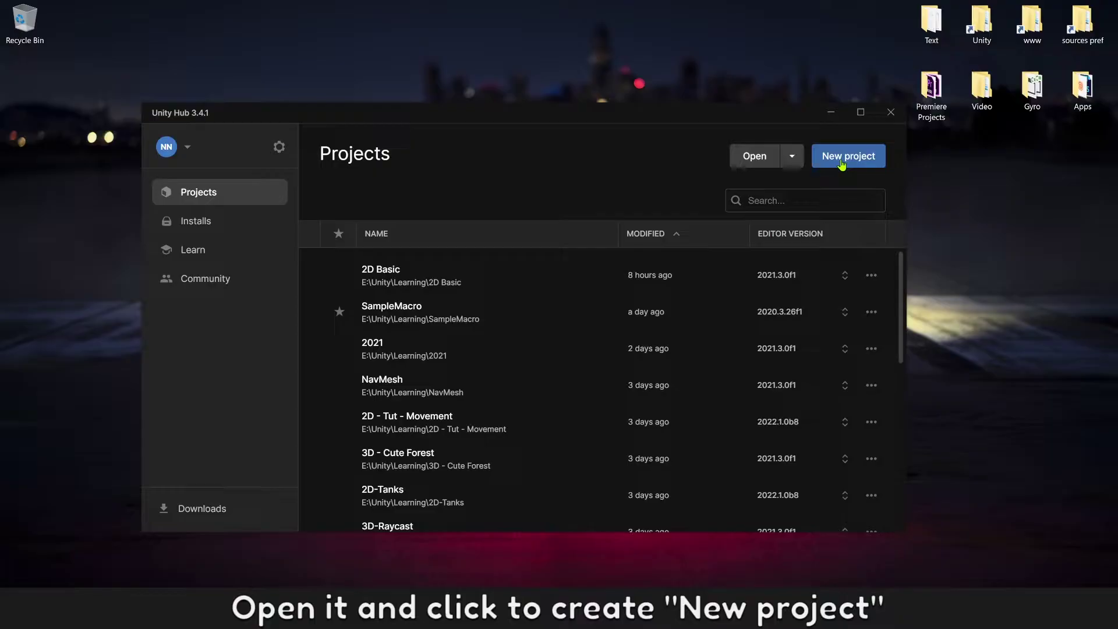
Step: Create a 2D Core project named 'Basic 2D' on editor version 2021.3.0f1
left_click(843, 158)
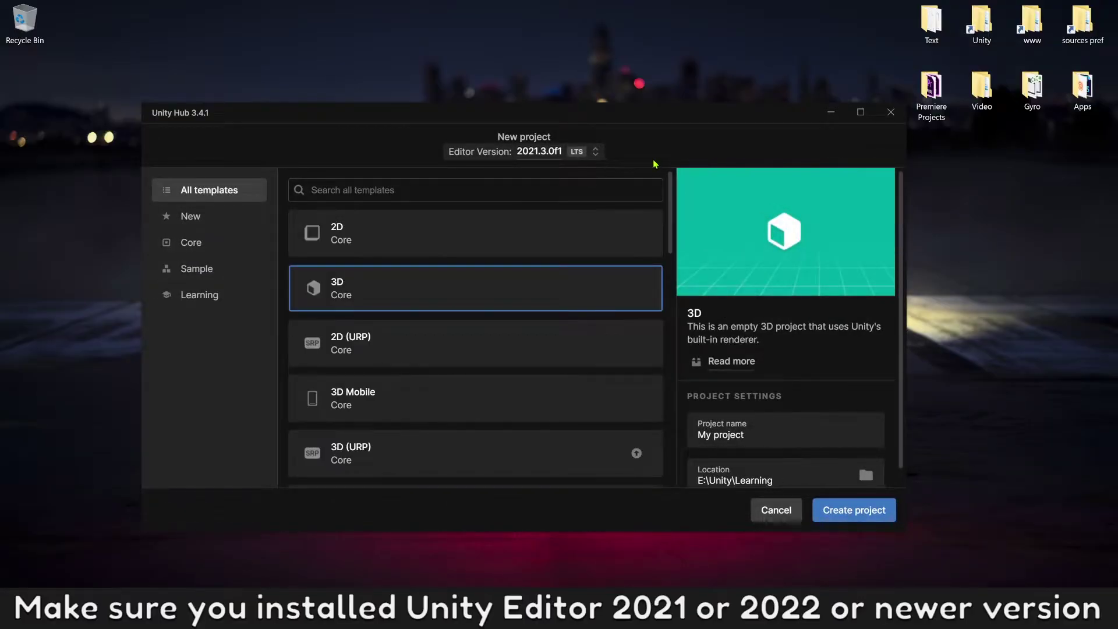
left_click(546, 155)
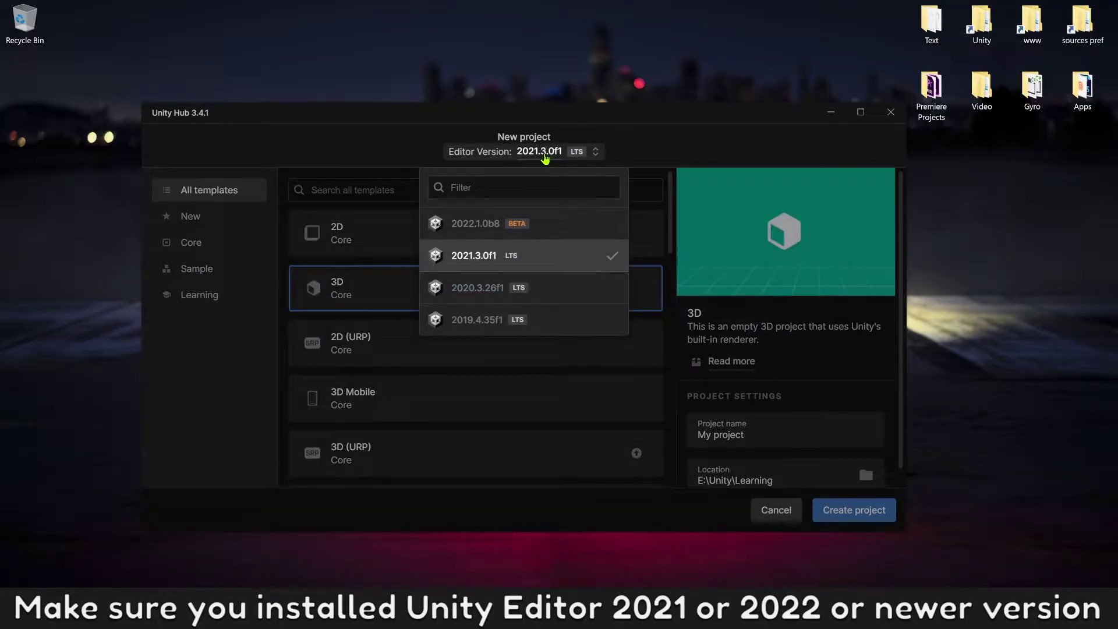
left_click(464, 259)
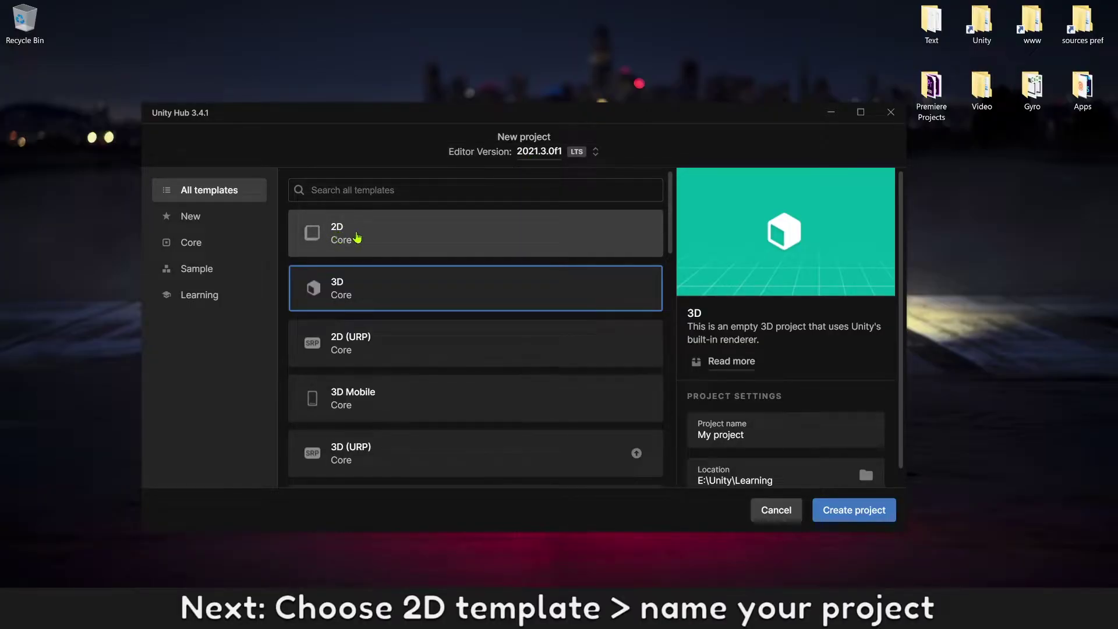
left_click(360, 237)
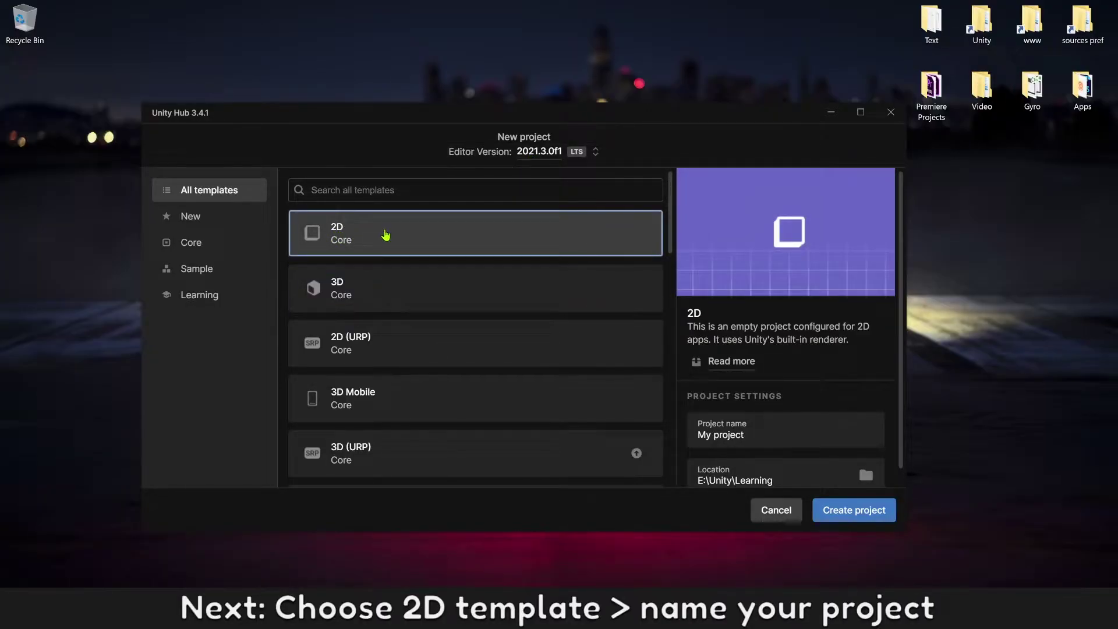
triple_click(781, 432)
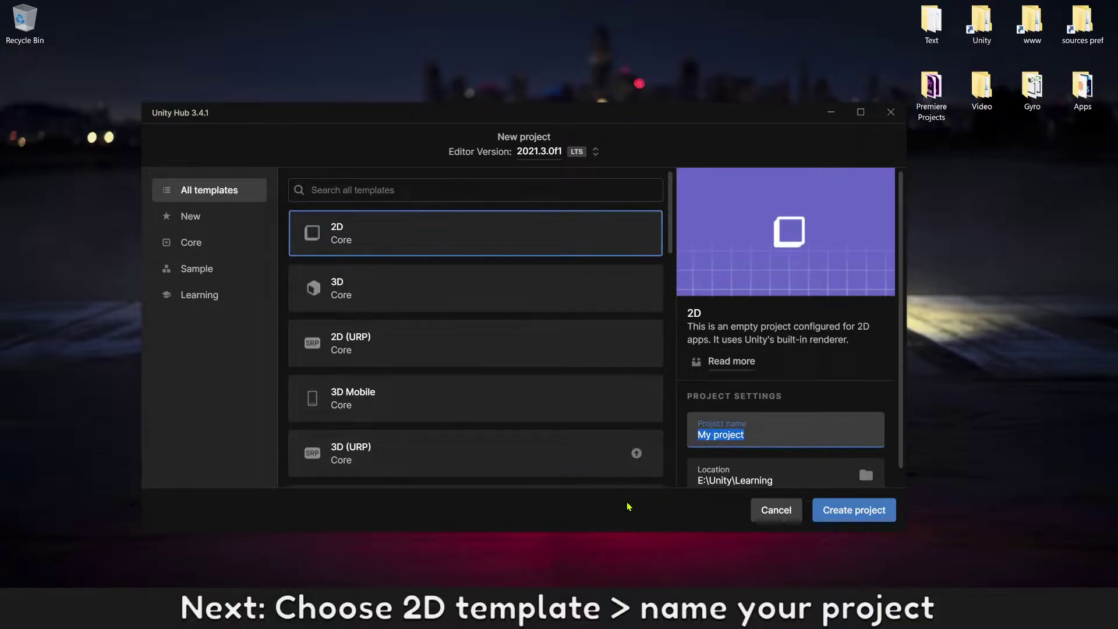
type("Basic 2D")
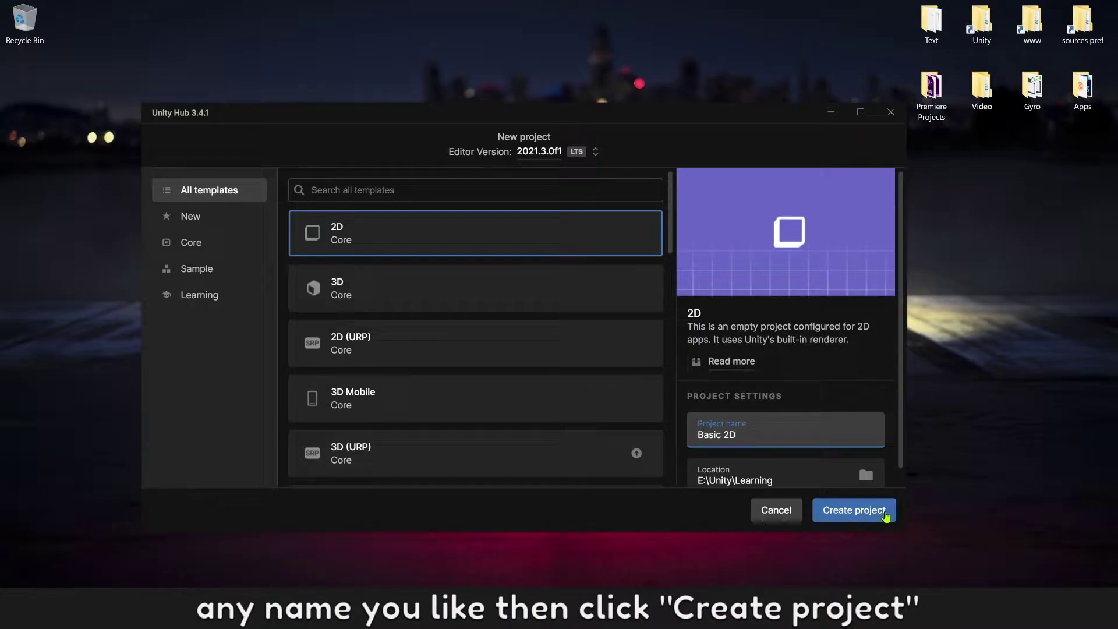
left_click(877, 517)
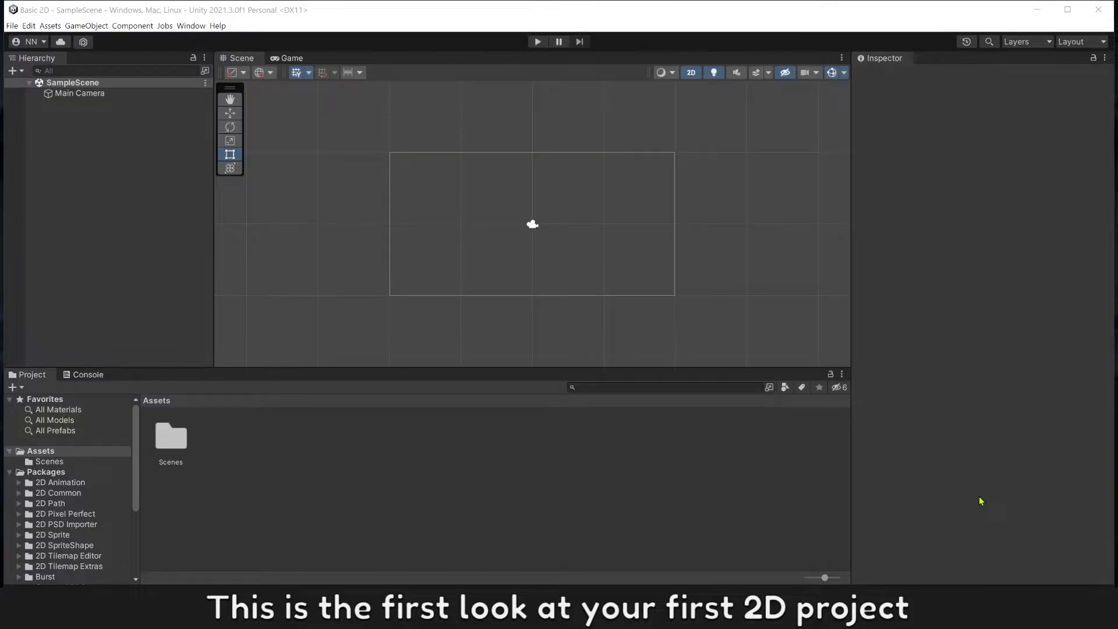
Step: Toggle between the Scene and Game views, ending on the Game view's blue background
left_click(289, 58)
left_click(244, 59)
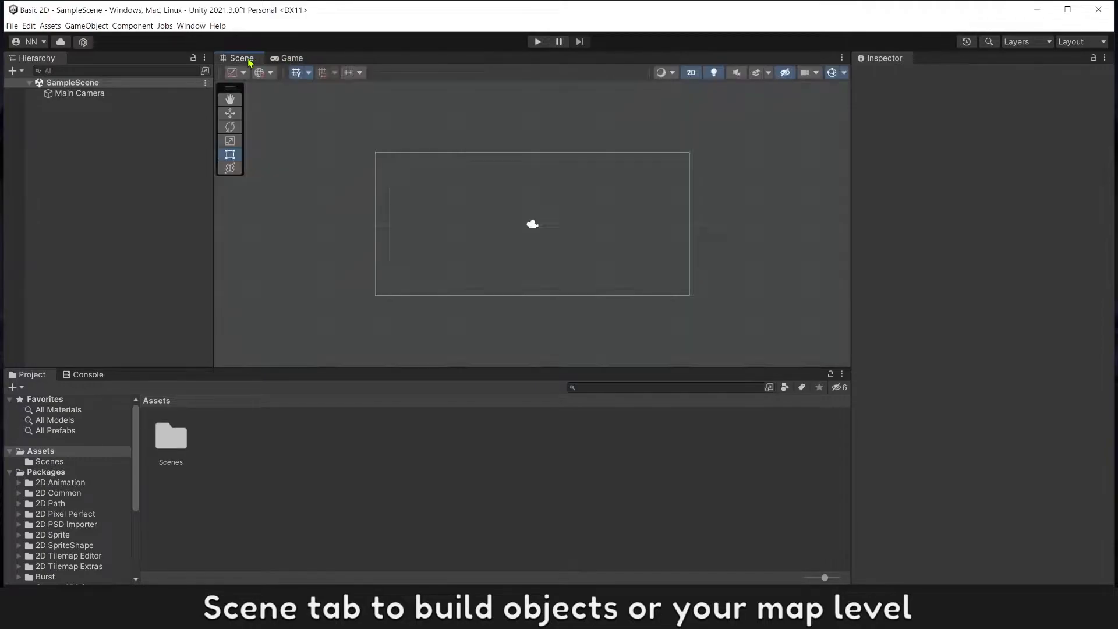
left_click(285, 61)
left_click(123, 199)
Step: Set the Main Camera's Background colour to green, hex 637932
left_click(74, 95)
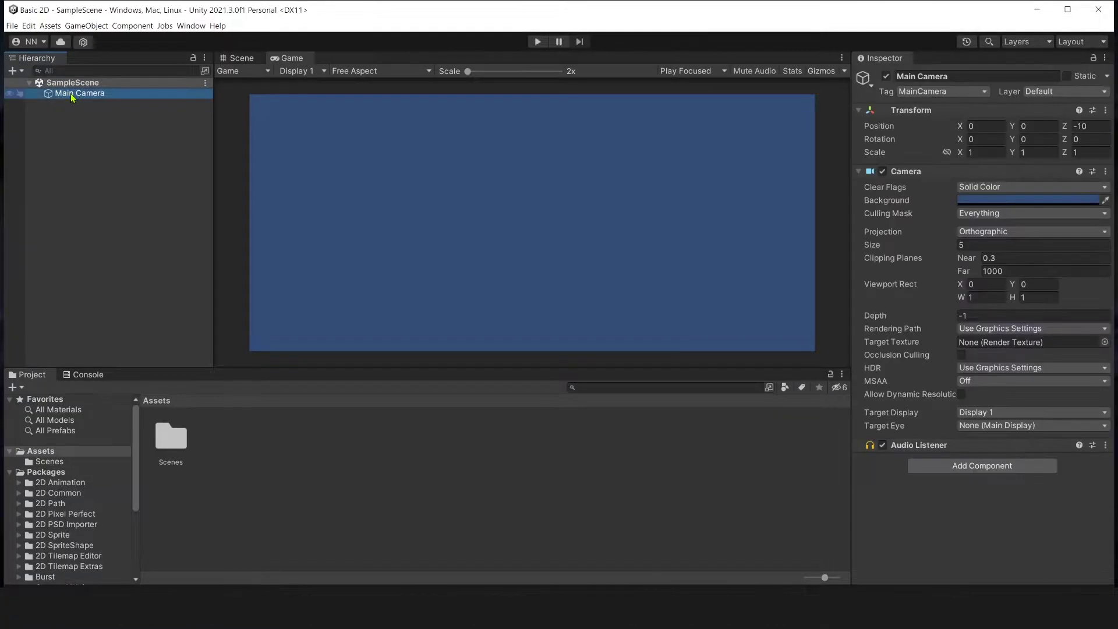
left_click(994, 201)
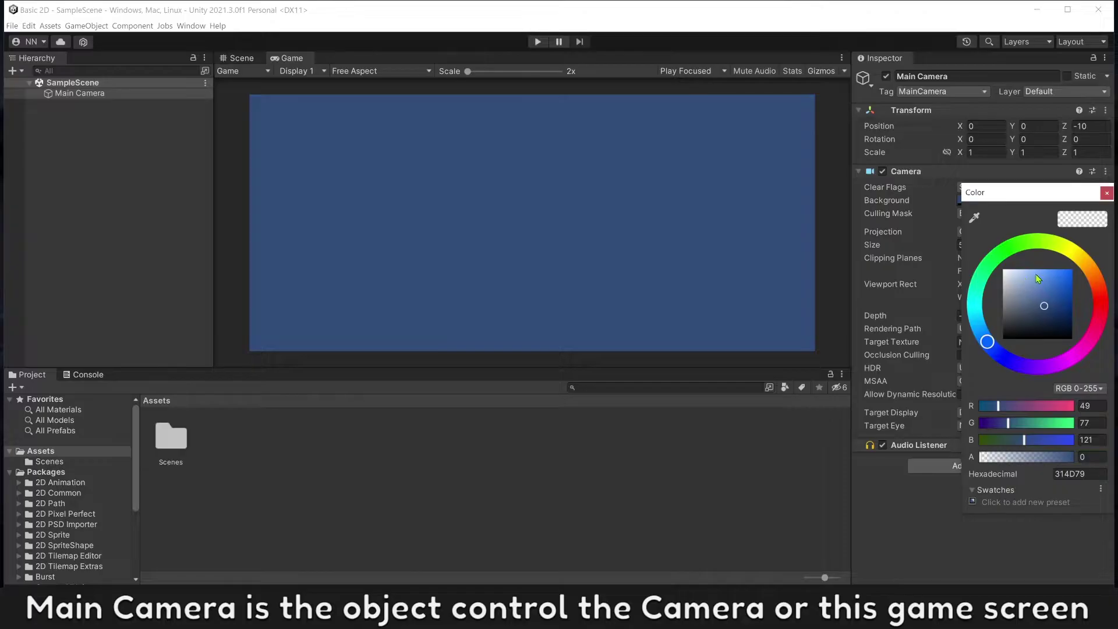
left_click(1052, 244)
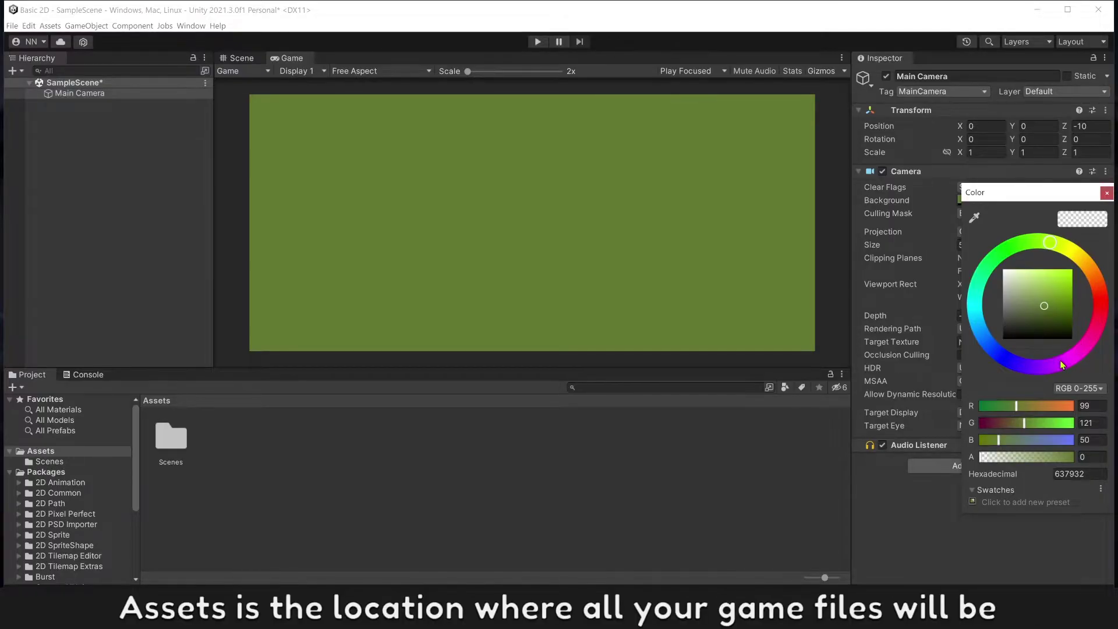
left_click(227, 441)
Step: Inspect the SampleScene asset in the Scenes folder, then return to Assets
double_click(182, 437)
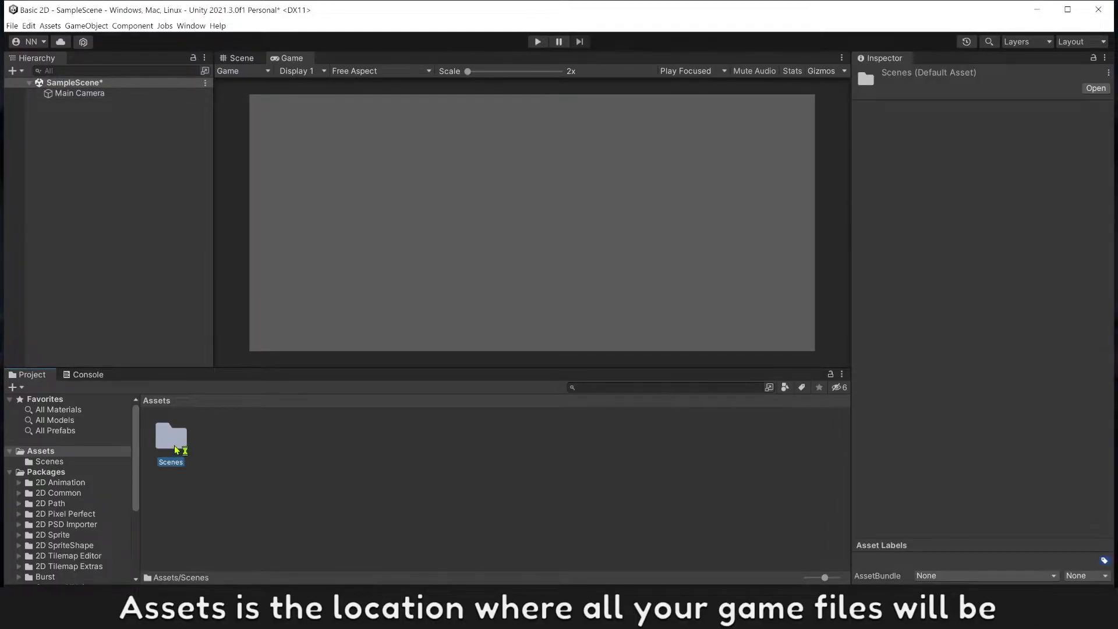
left_click(196, 455)
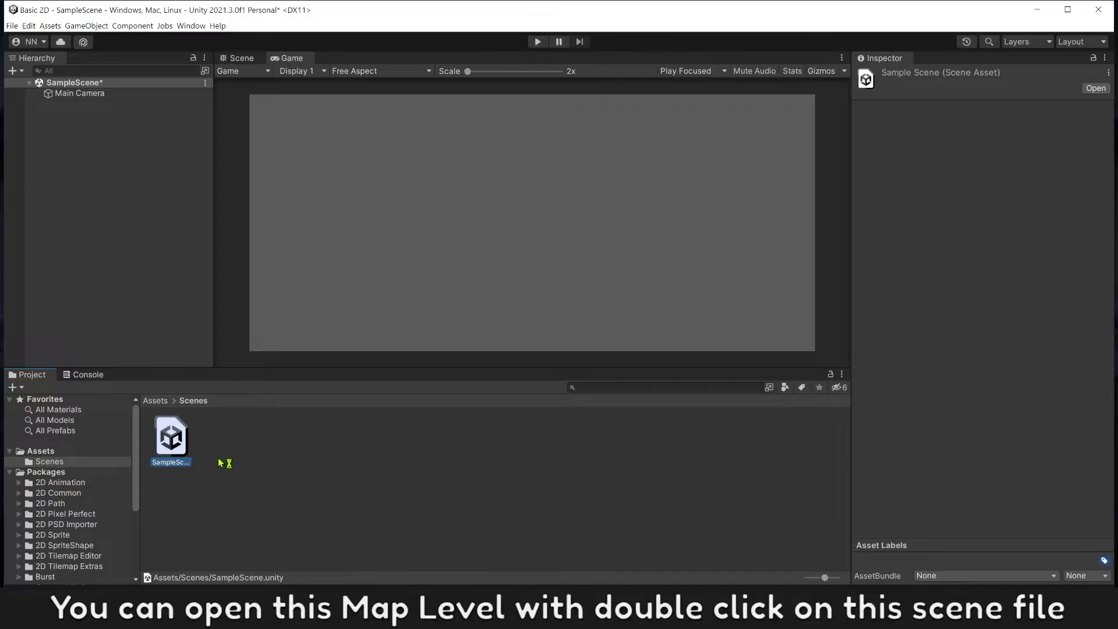
left_click(227, 529)
left_click(156, 401)
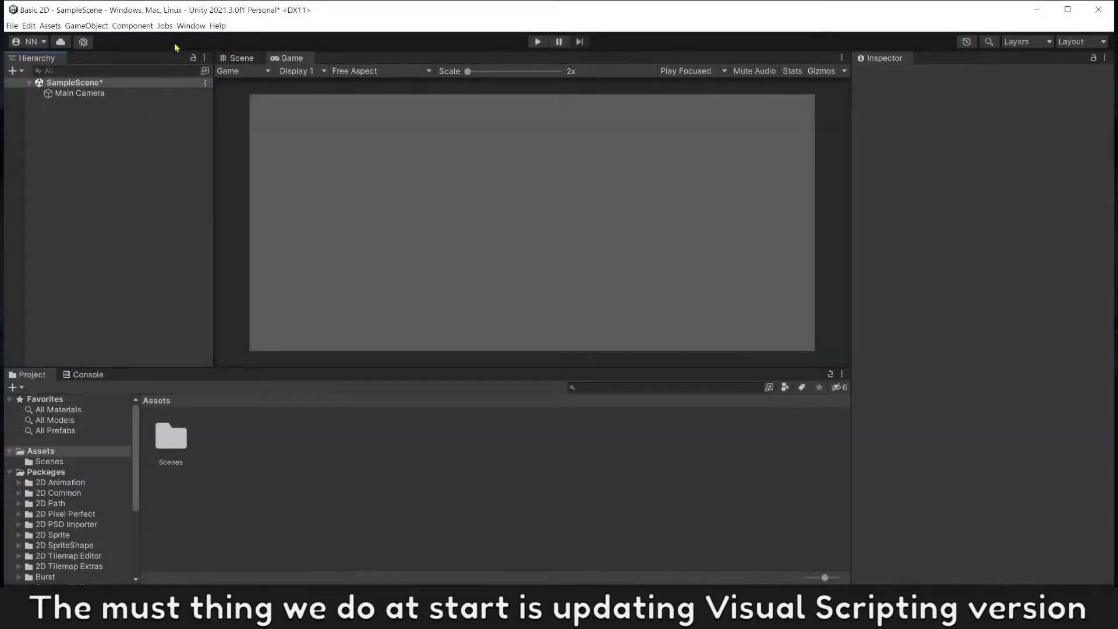
left_click(189, 28)
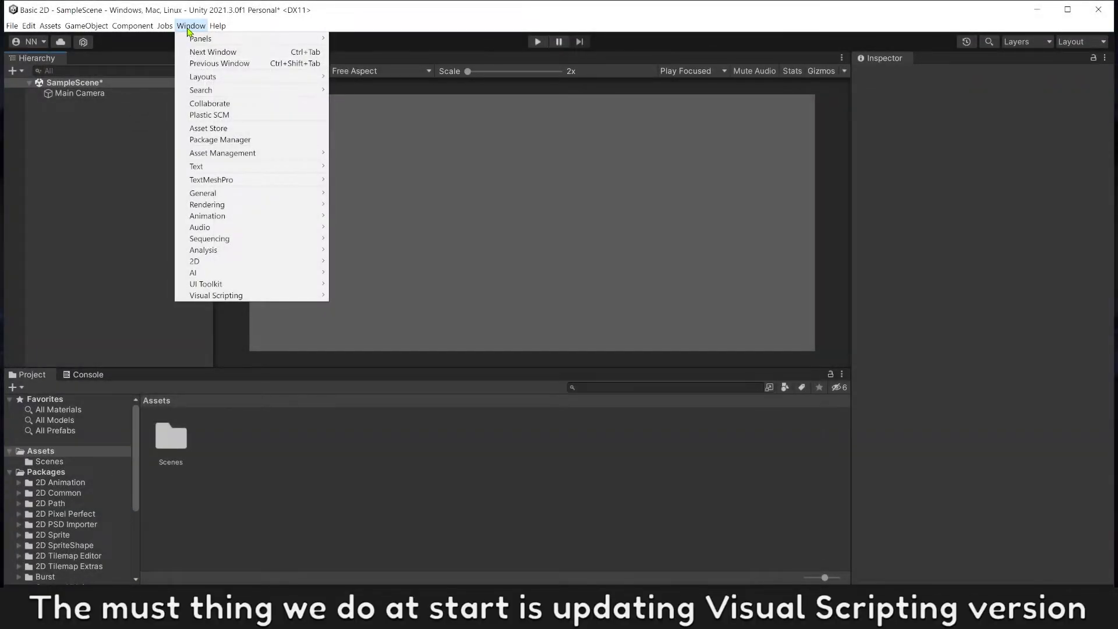
Step: Update Visual Scripting from 1.7.6 to 1.8.0 in Package Manager's In Project list
left_click(220, 142)
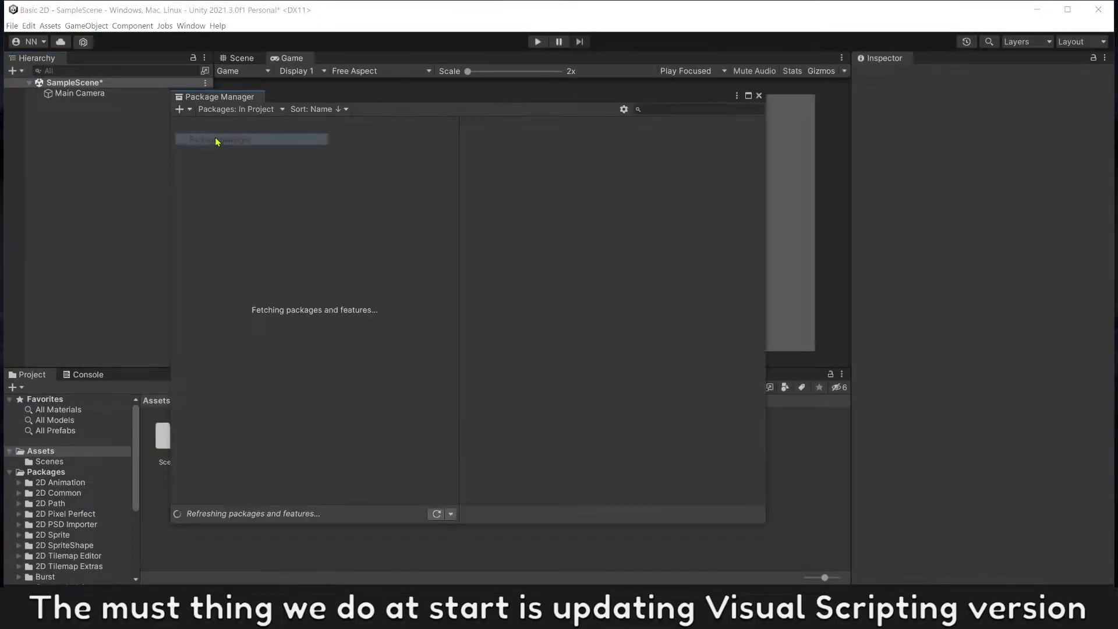
left_click(243, 110)
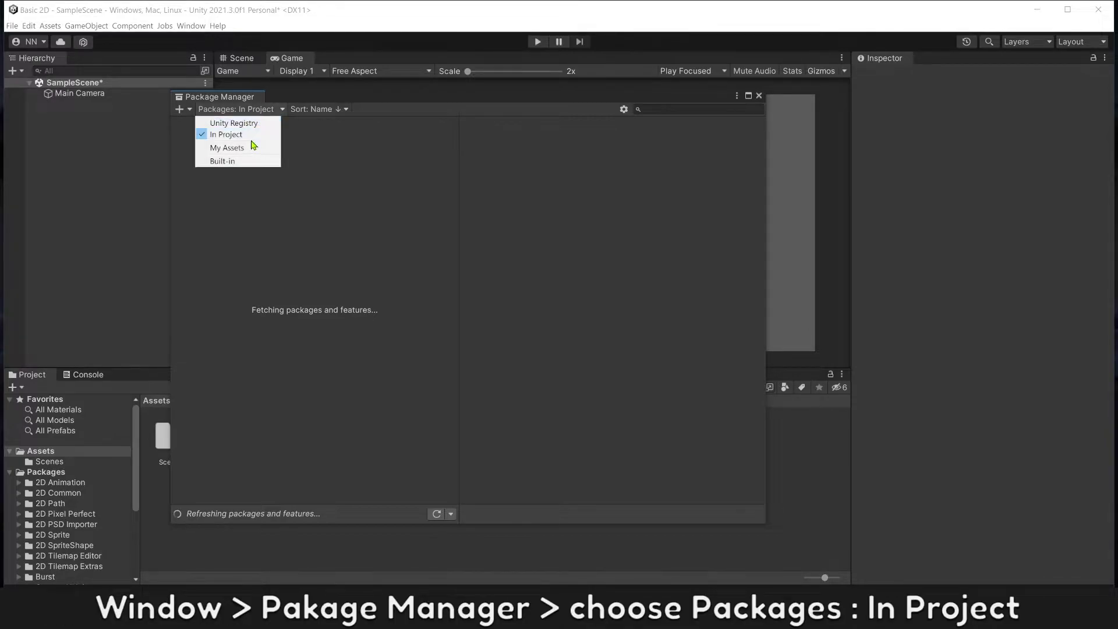
left_click(231, 136)
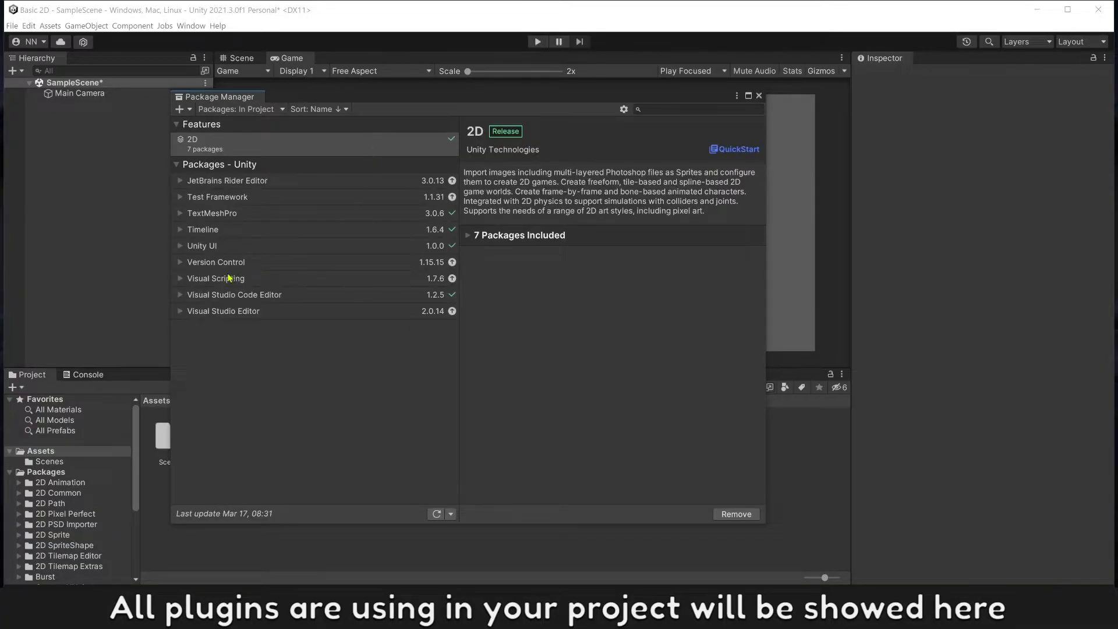
left_click(361, 283)
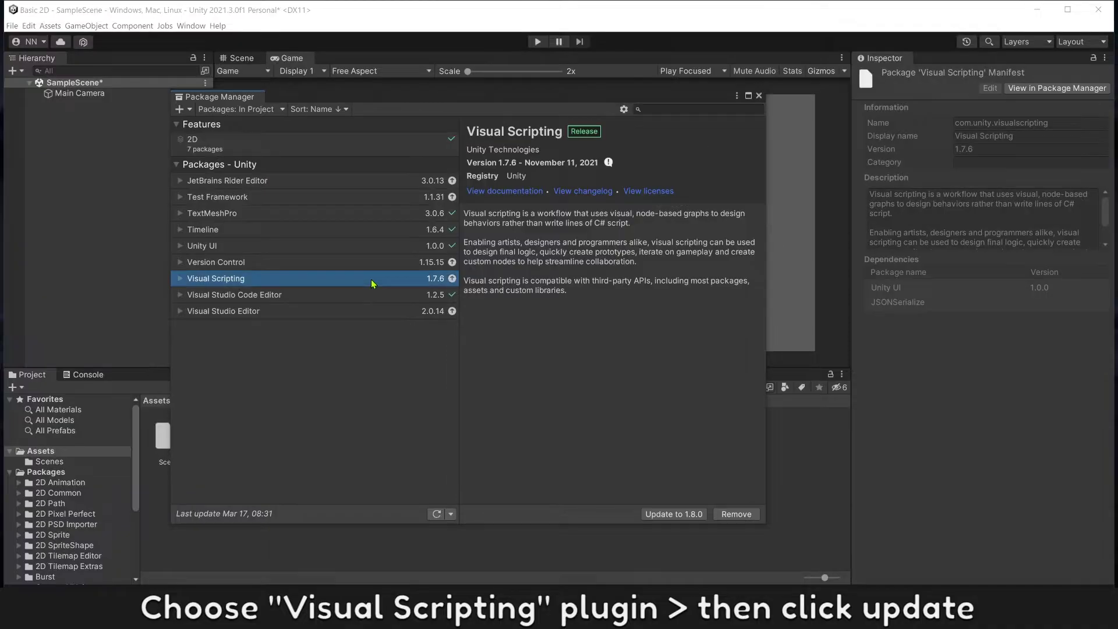
left_click(664, 514)
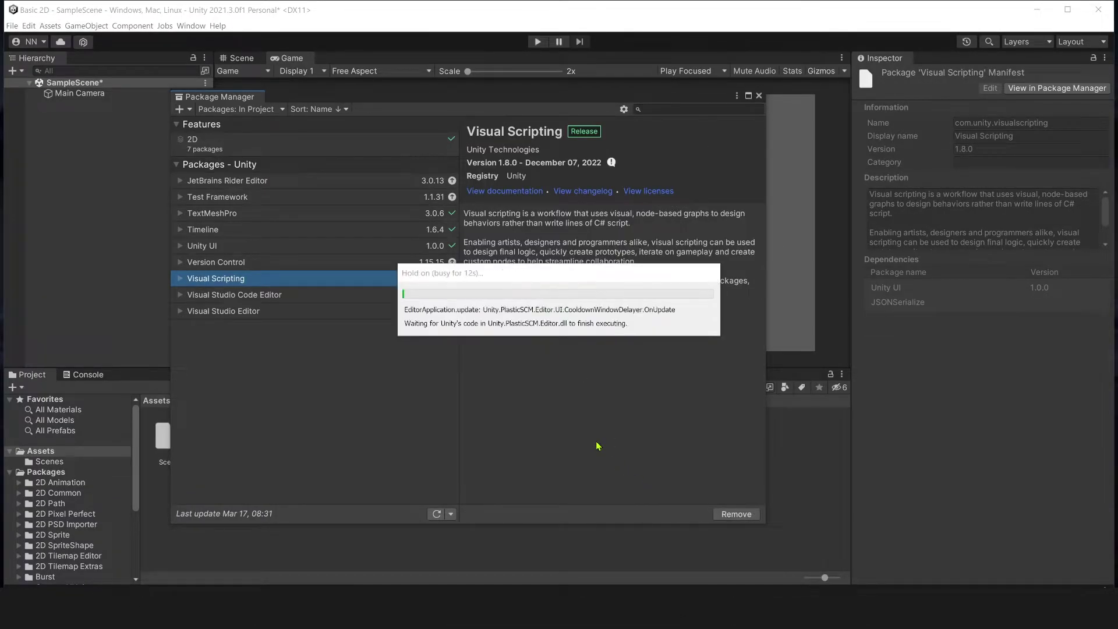
Step: Show Pixel Adventure 1 details in My Assets filtered by '2D'
left_click(256, 109)
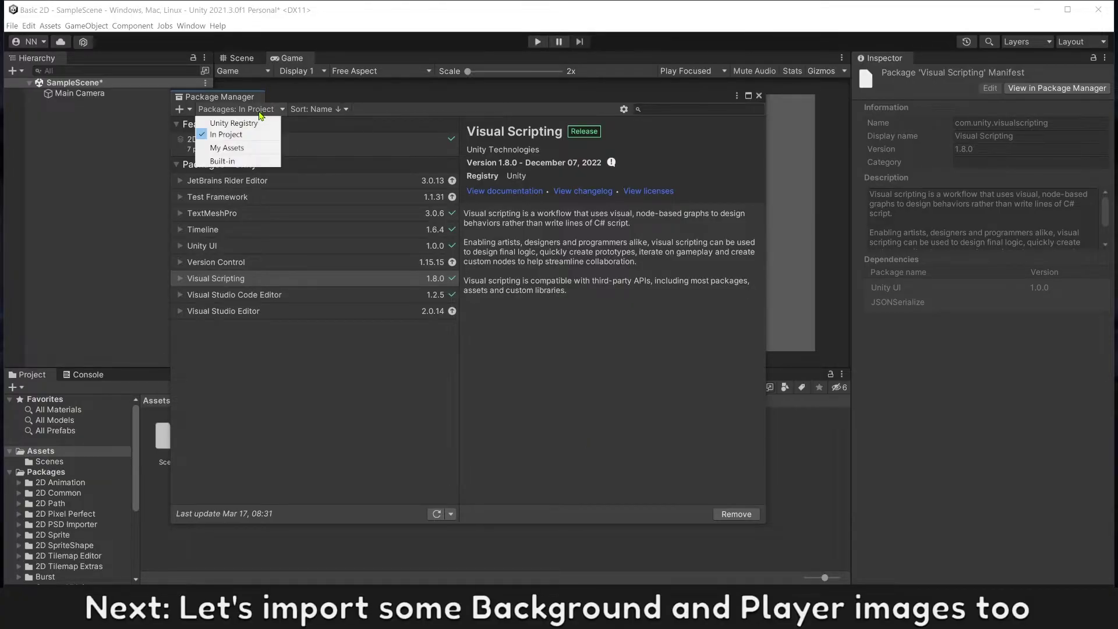
left_click(227, 149)
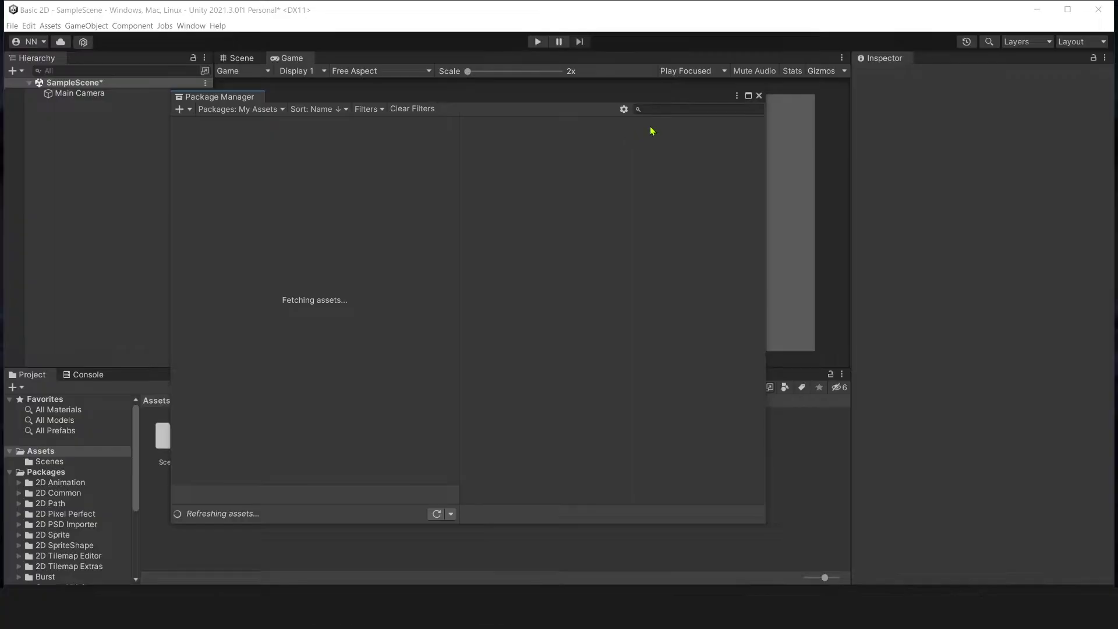
left_click(662, 110)
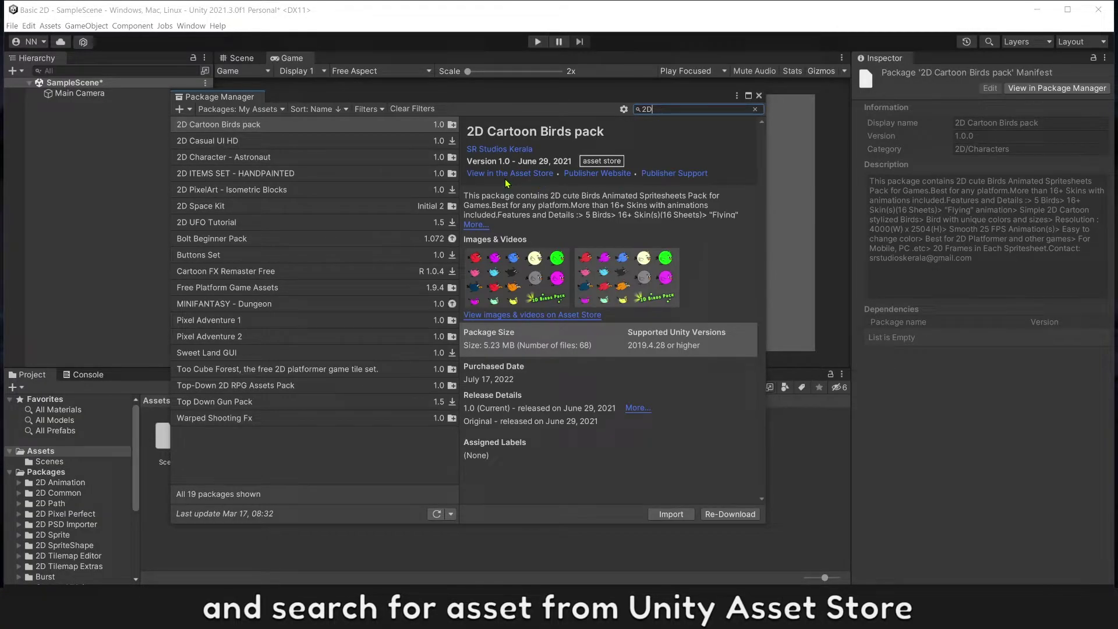
left_click(215, 327)
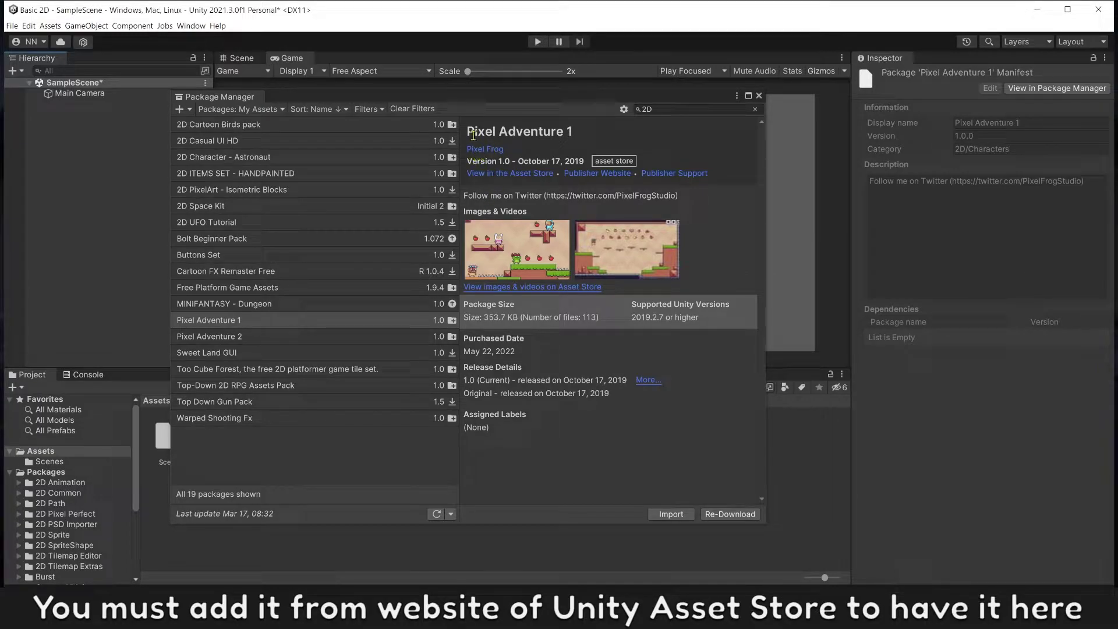
Step: Open Pixel Adventure 1's Asset Store page and send it to Unity
left_click(529, 174)
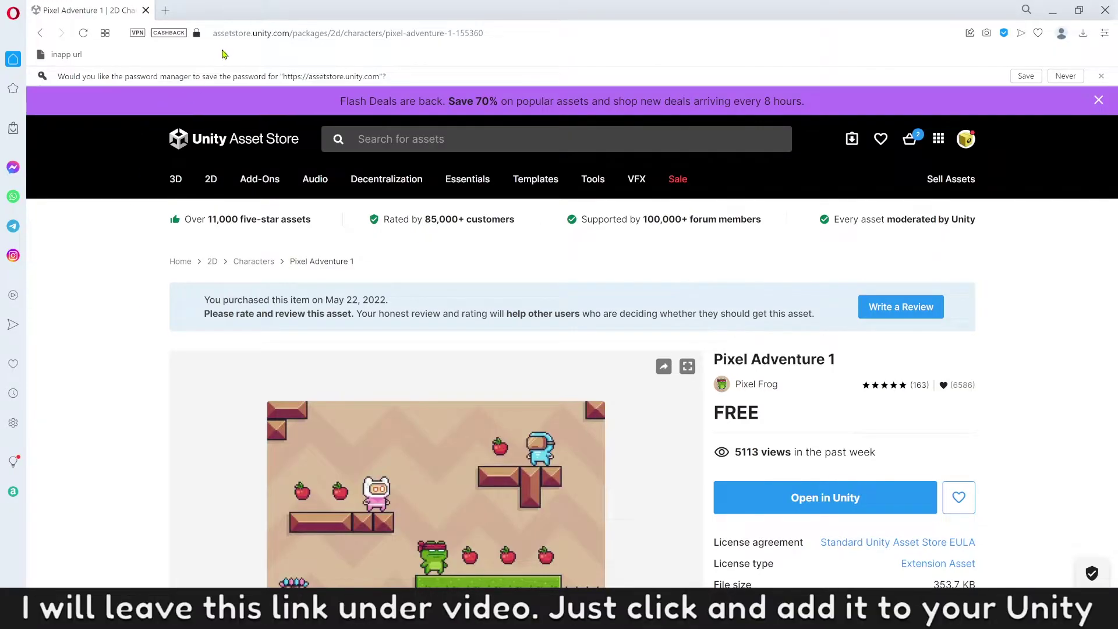
left_click(219, 39)
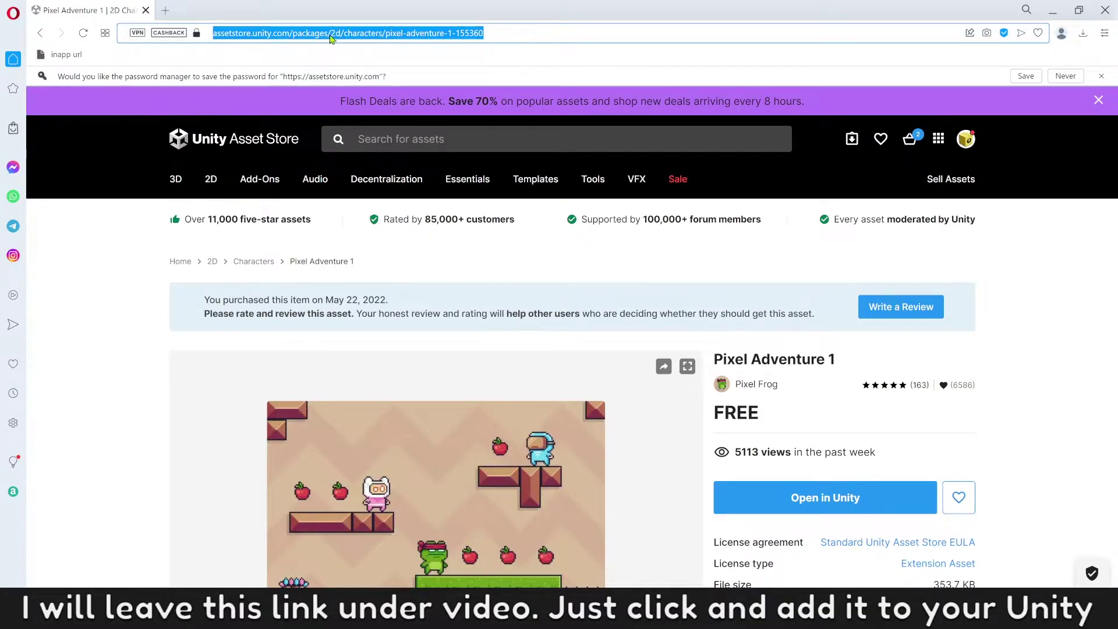
scroll(781, 288, "down", 4)
left_click(781, 288)
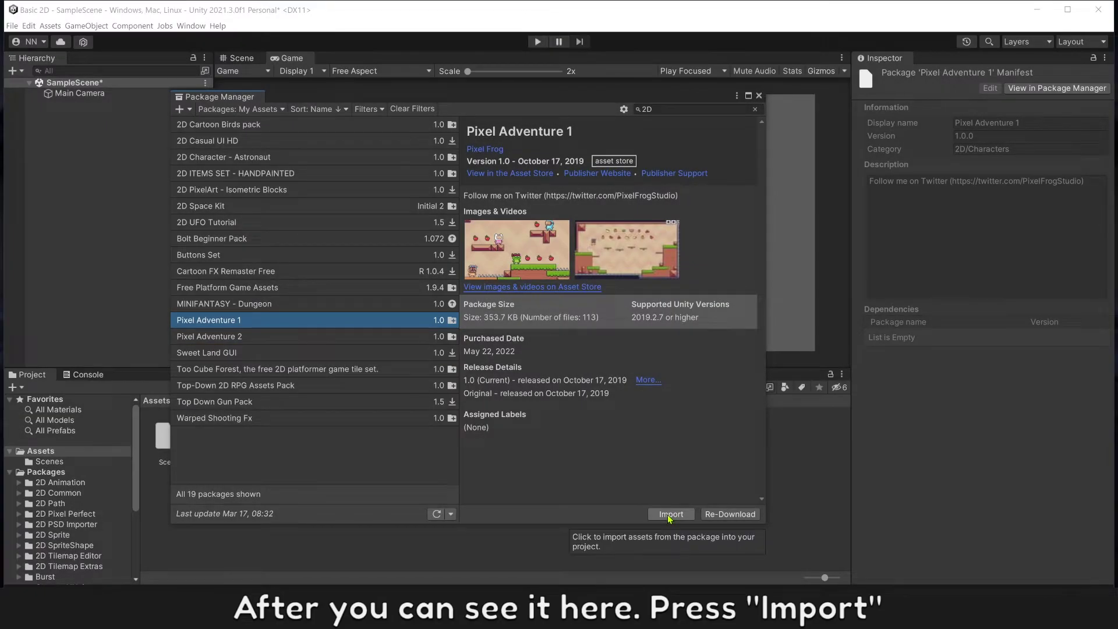
Step: Import Pixel Adventure 1 with its Scenes folder and demo scene left out
left_click(670, 515)
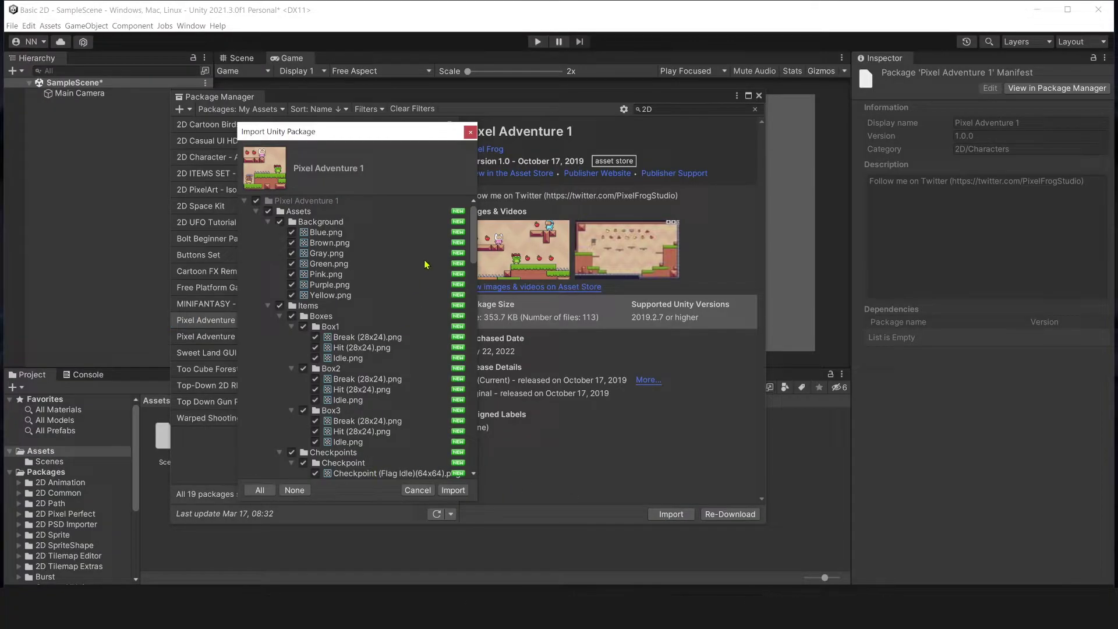
left_click_drag(474, 228, 474, 457)
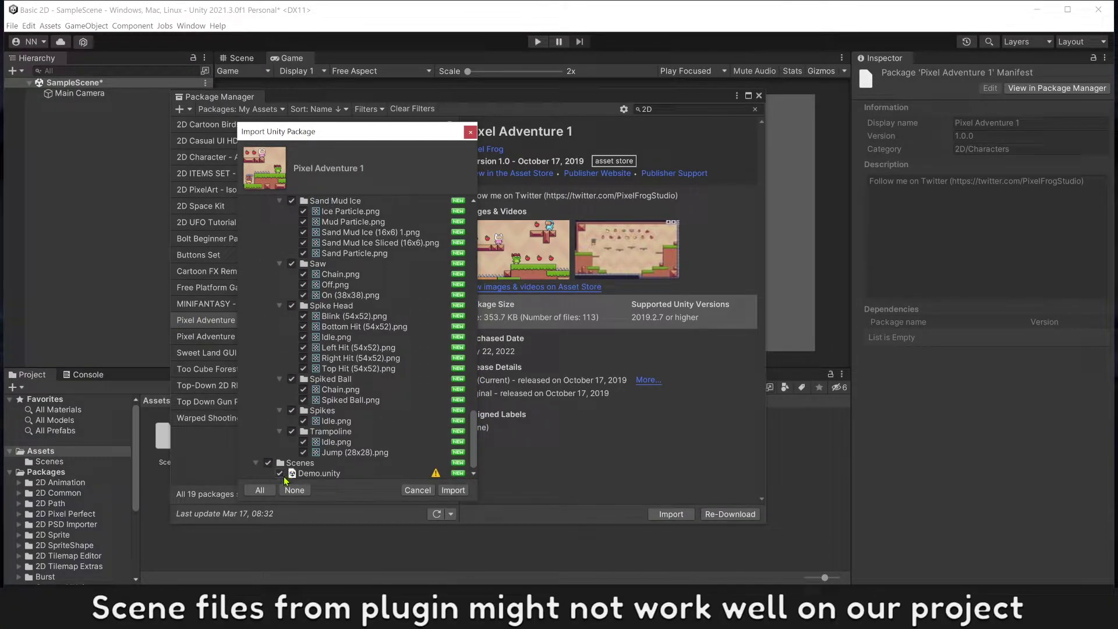
left_click(268, 463)
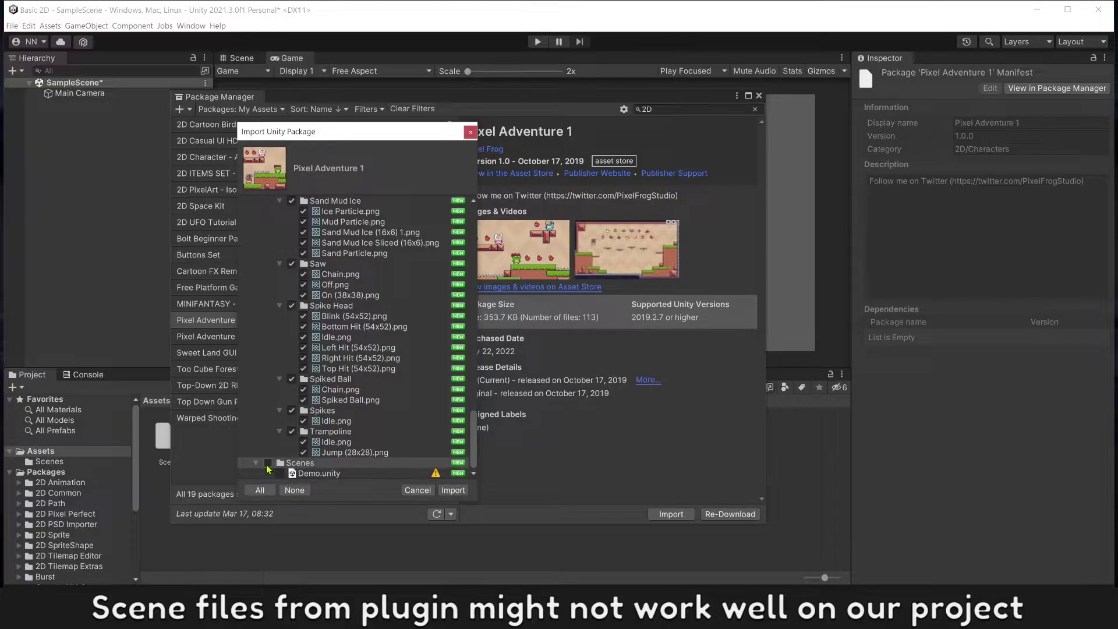
left_click(453, 491)
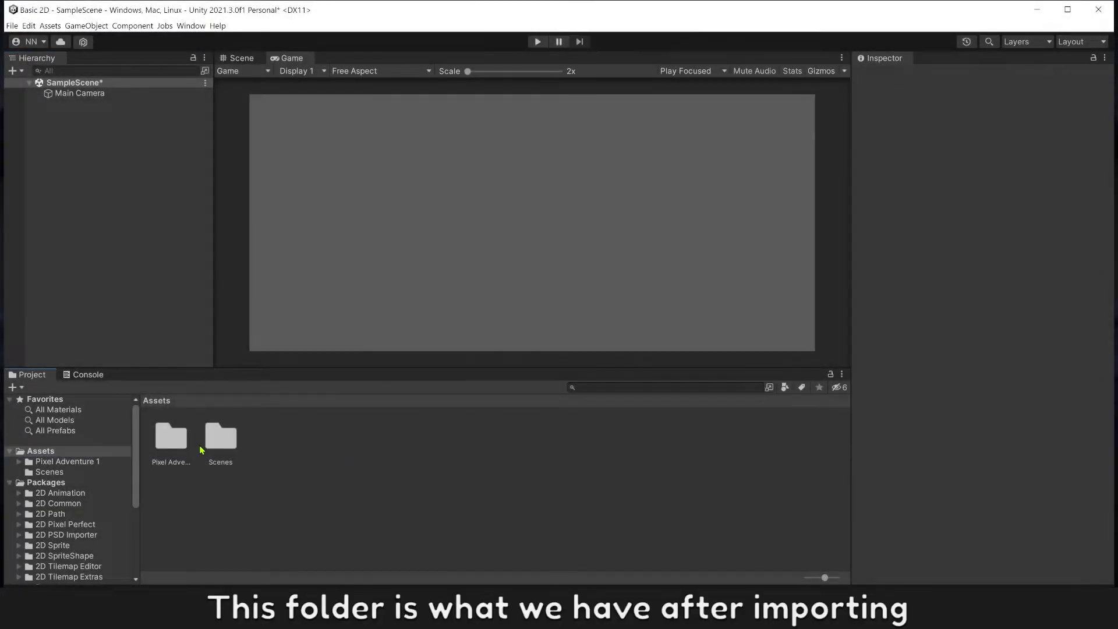
left_click(175, 447)
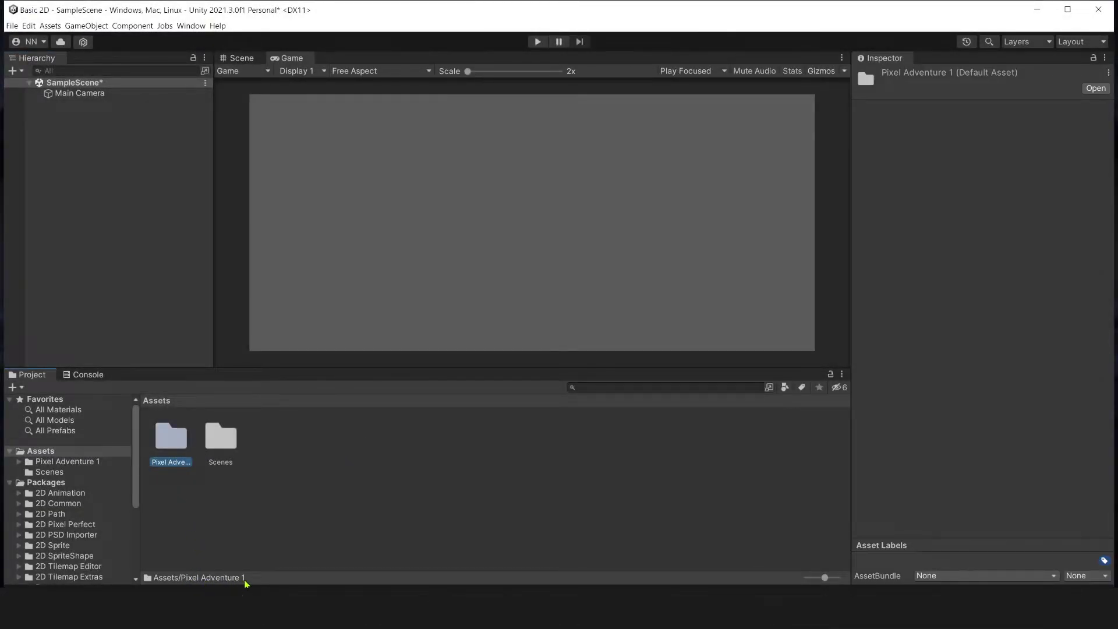
Step: Create a new folder named Plugins in Assets
right_click(284, 492)
mouse_move(399, 243)
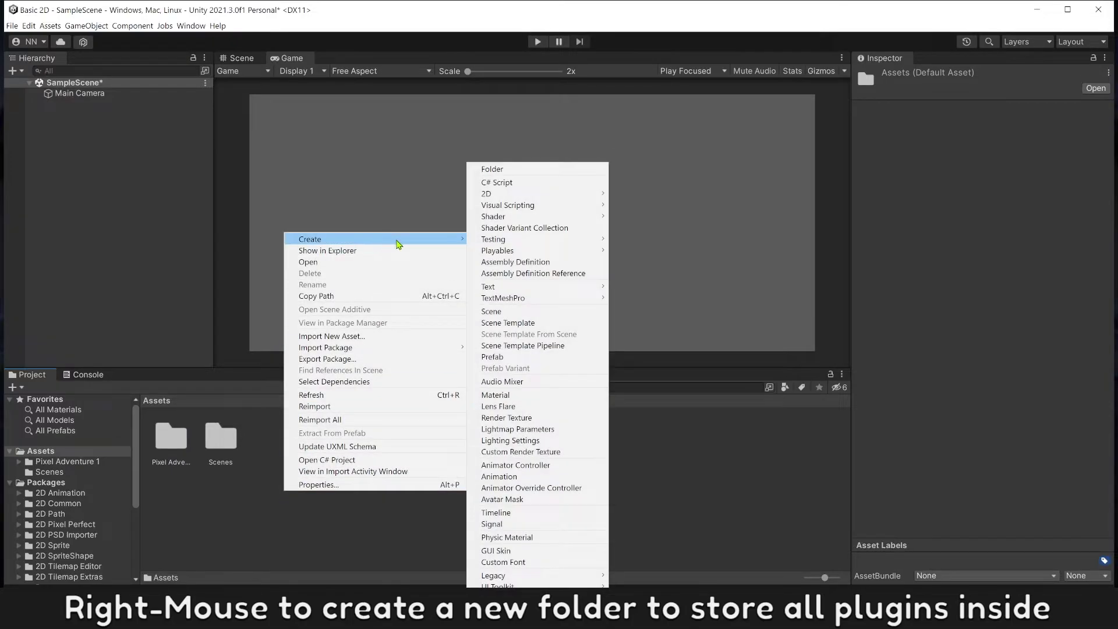
left_click(524, 170)
type("Plugins")
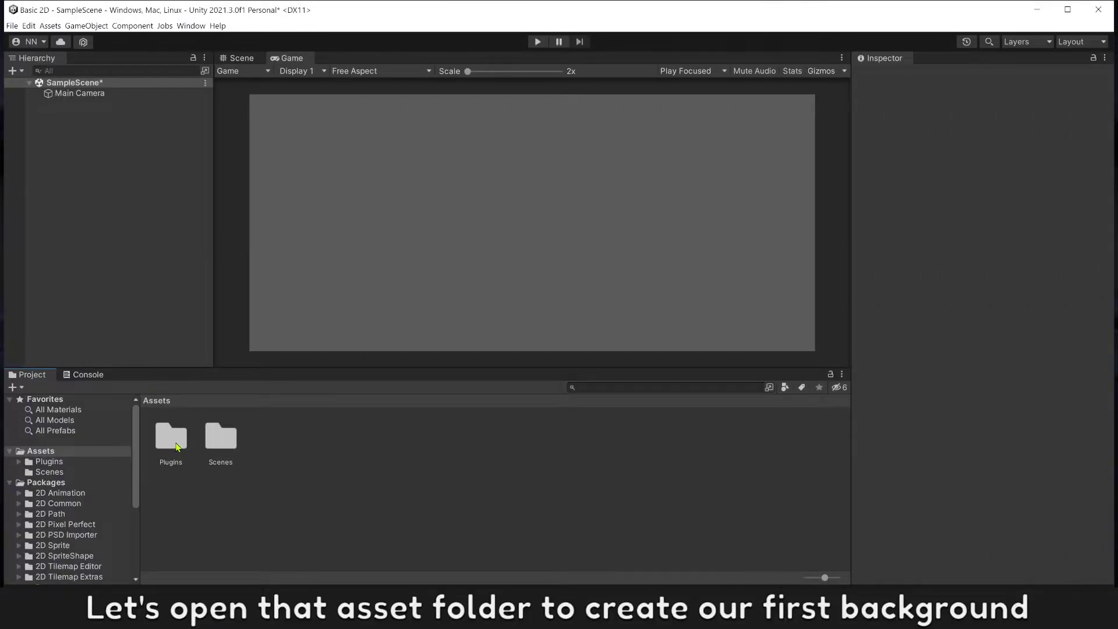
Step: Navigate Plugins > Pixel Adventure 1 > Assets into the Background images folder
double_click(177, 446)
left_click(182, 502)
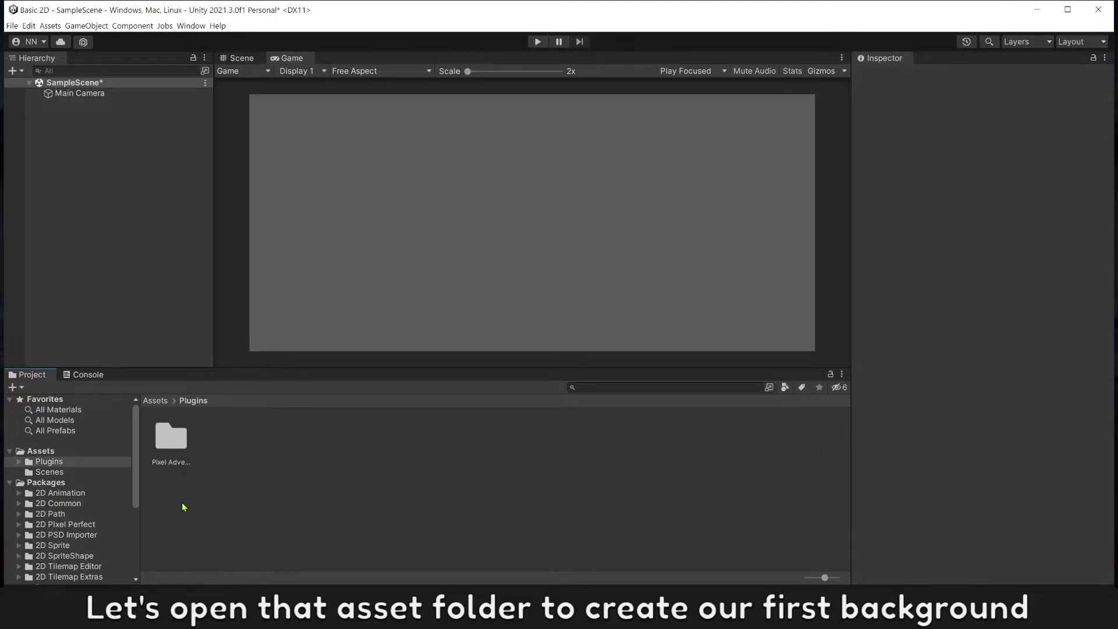
double_click(173, 449)
double_click(173, 443)
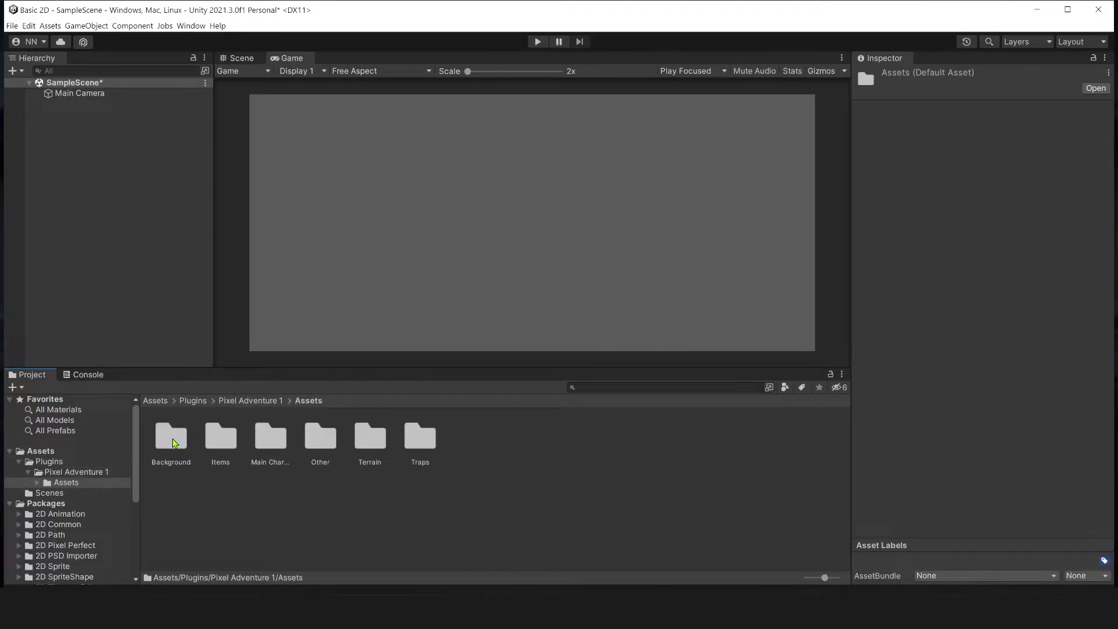
double_click(181, 435)
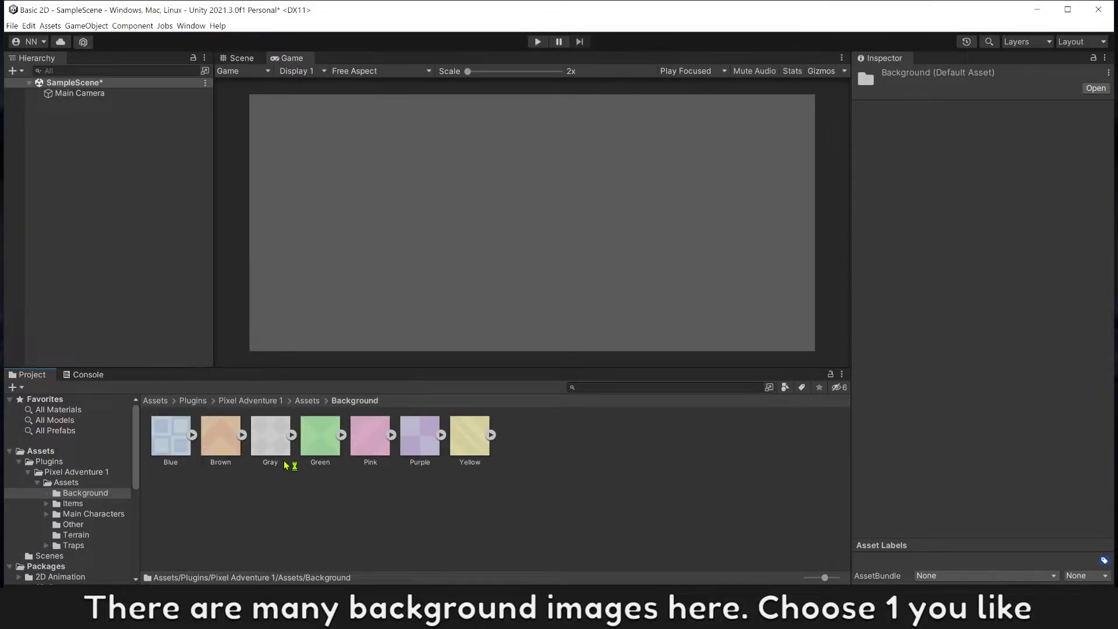
Step: Place the Pink sprite in the Hierarchy and set its Sprite Renderer Draw Mode to Tiled
left_click_drag(371, 443, 111, 233)
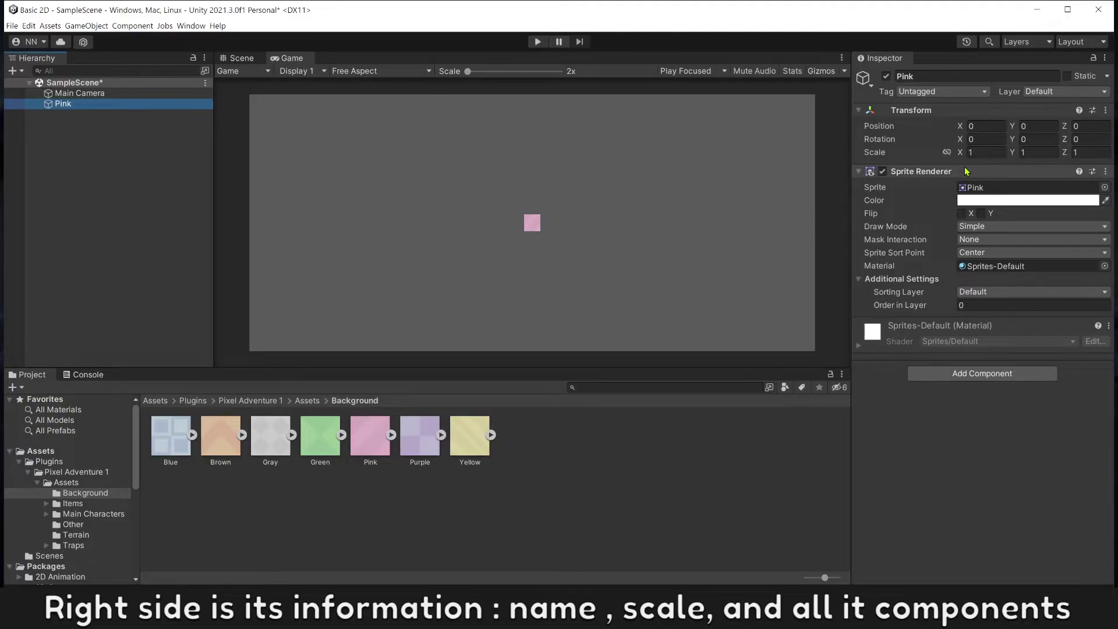
left_click(971, 230)
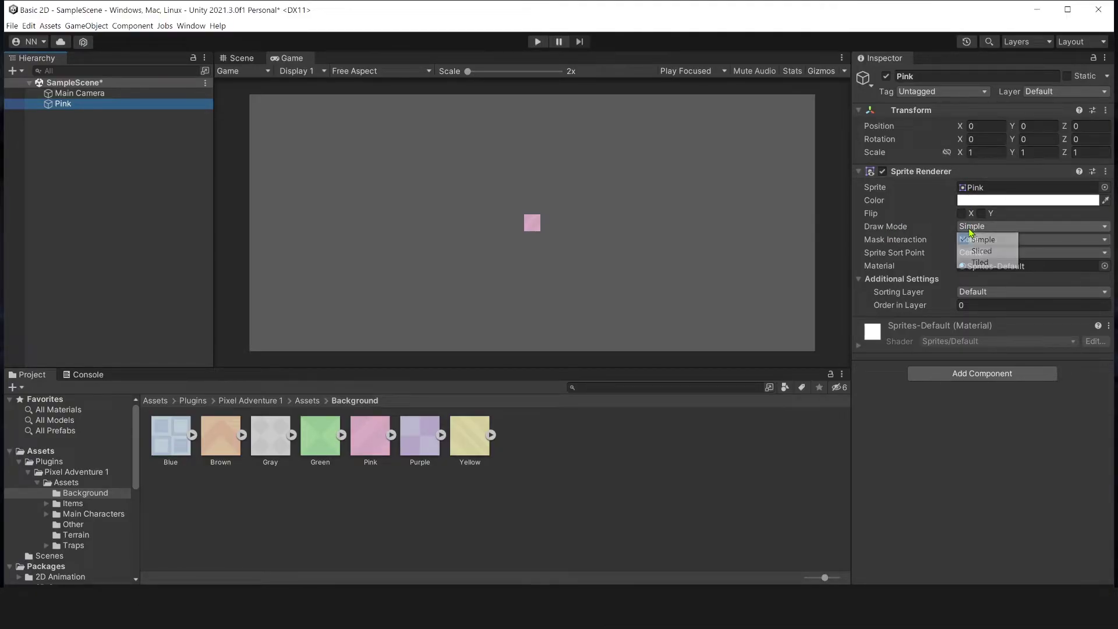
left_click(980, 263)
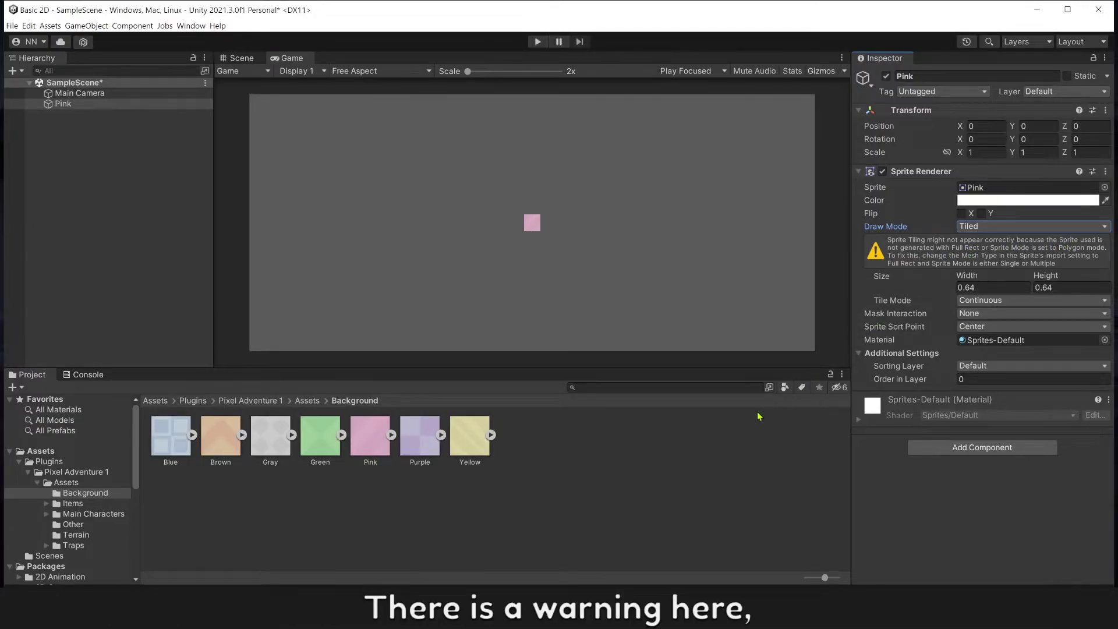
Step: Set the Pink texture's Mesh Type to Full Rect and apply the import settings
left_click(383, 434)
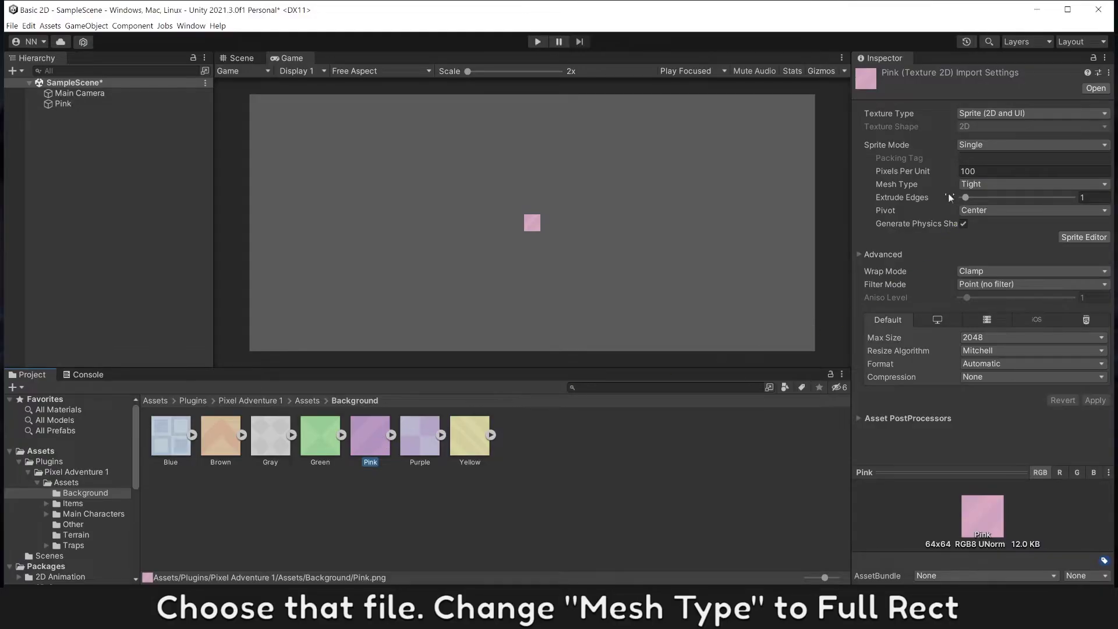
left_click(970, 184)
left_click(979, 194)
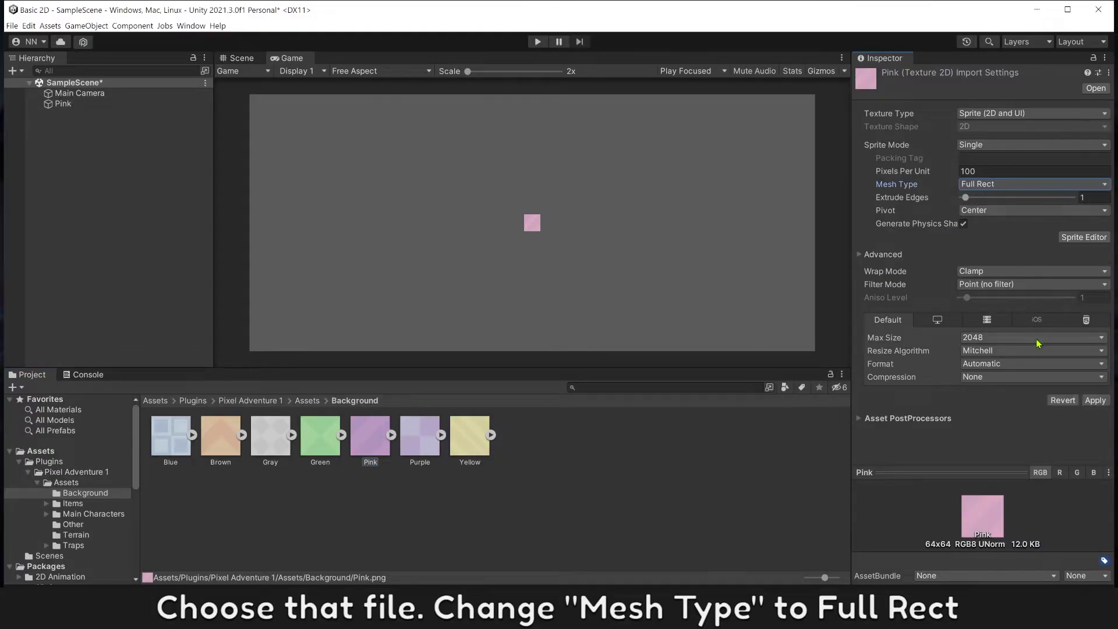
left_click(1095, 401)
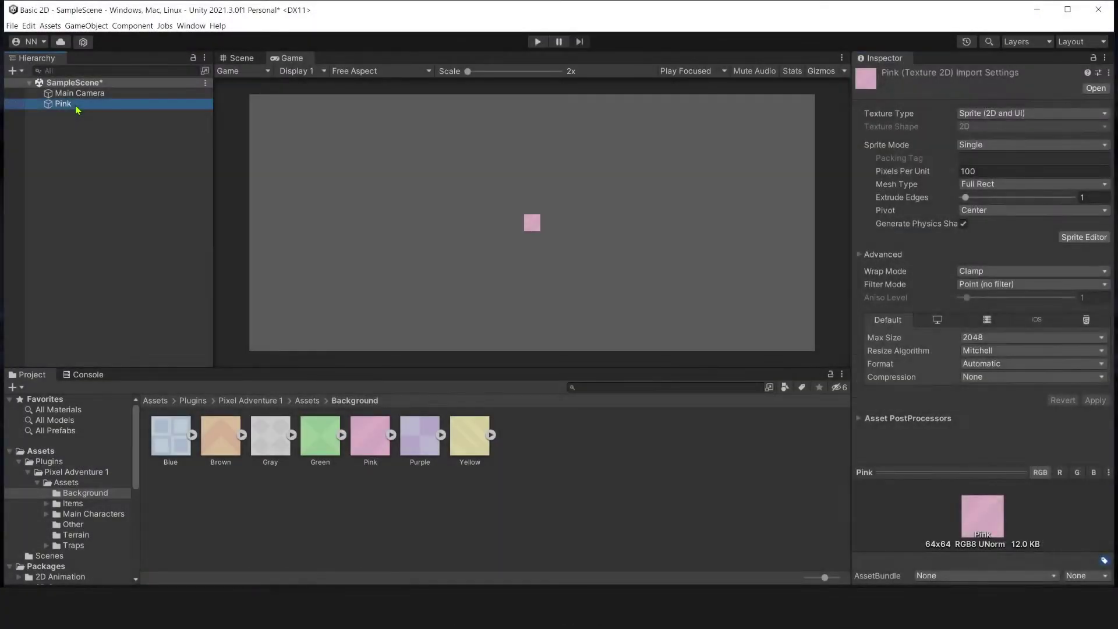
Step: Resize the Pink sprite's tiled size to width 31.18 and height 13.37
left_click(64, 104)
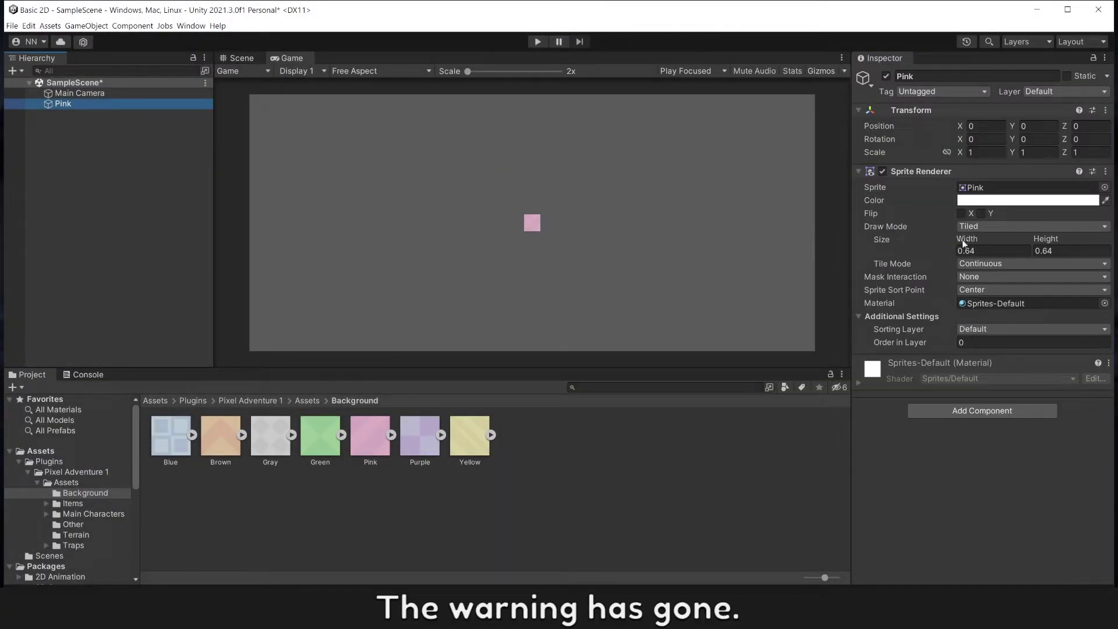
left_click_drag(964, 243, 520, 260)
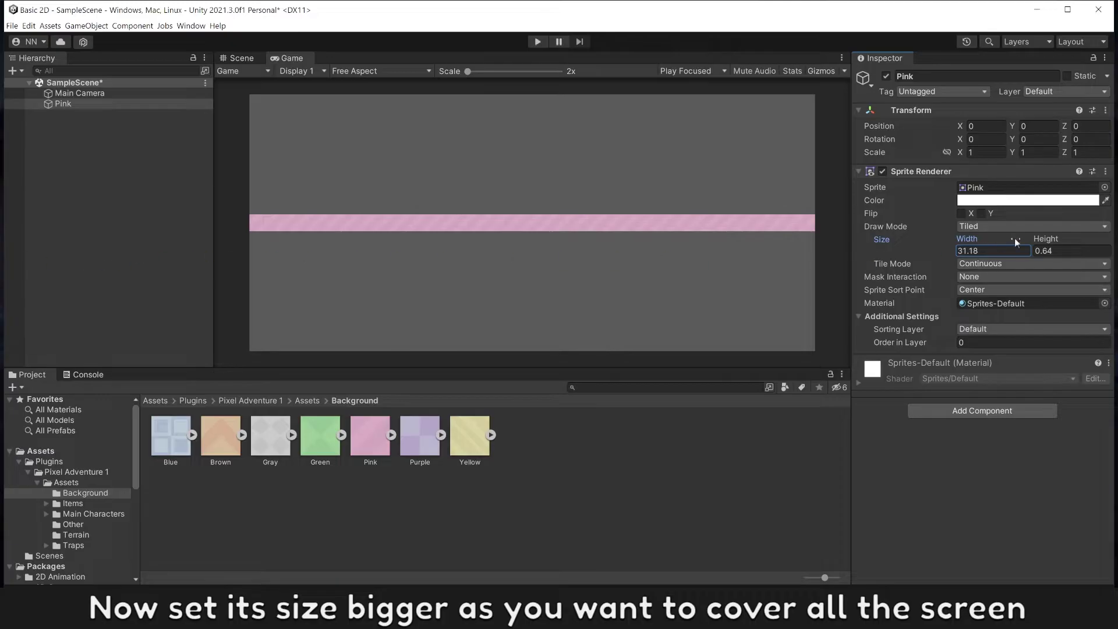
left_click_drag(1040, 242, 211, 252)
Step: Preview the Game view at 4K UHD (3840x2160) and rename the Pink object to Sky
left_click(370, 71)
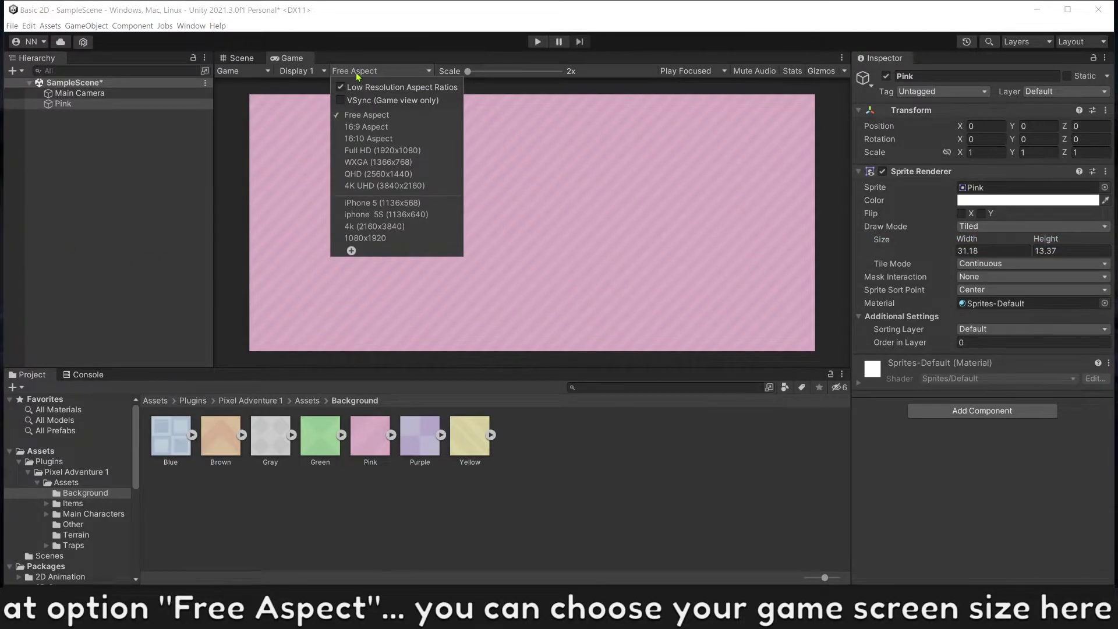
left_click(367, 186)
left_click(58, 103)
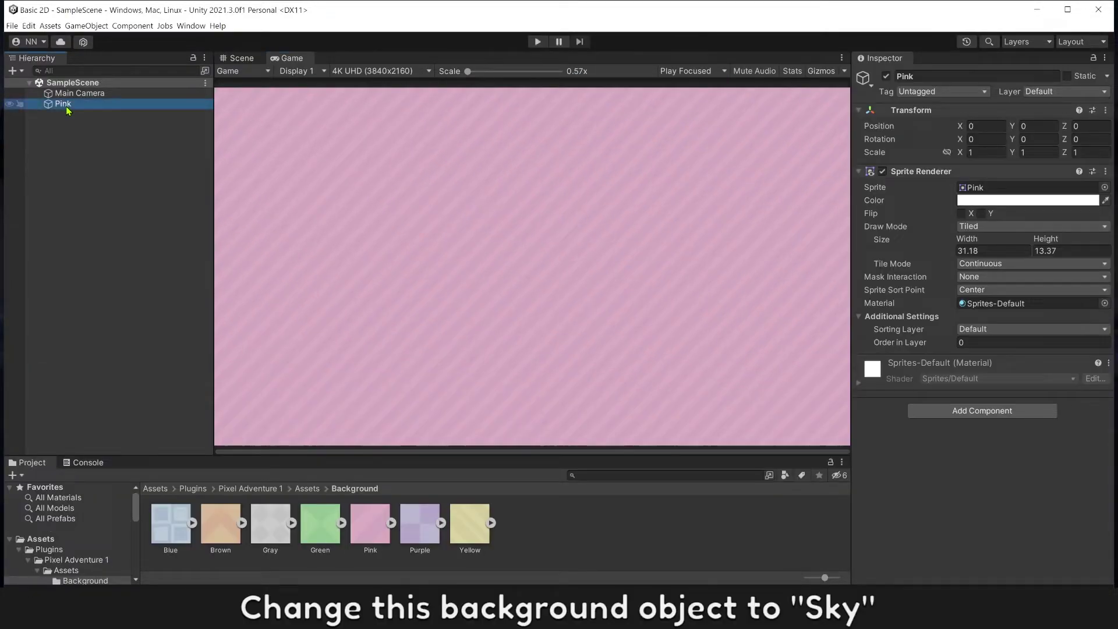
key("F2")
type("Sky")
key("Return")
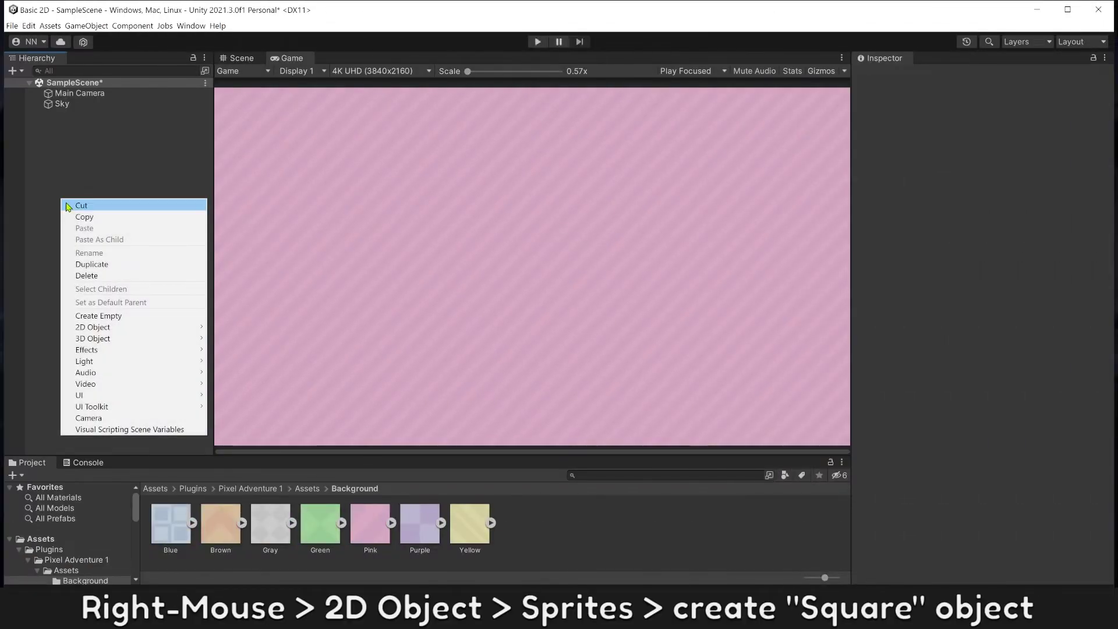
Step: Create a Square sprite named Ground and reset its Transform to position 0, 0, 0
mouse_move(93, 328)
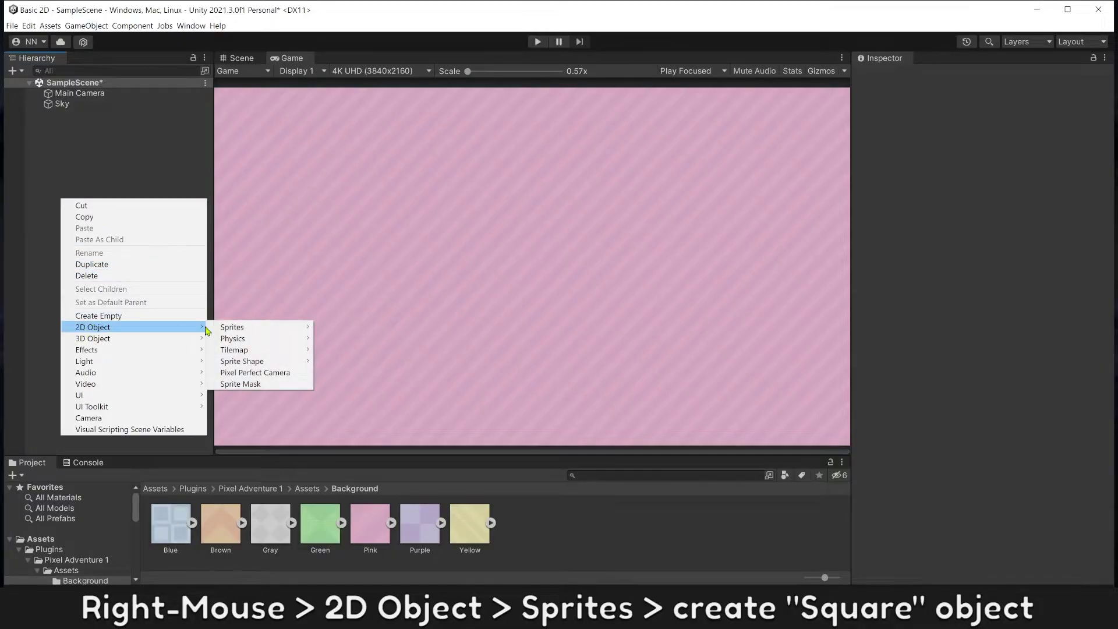
mouse_move(226, 329)
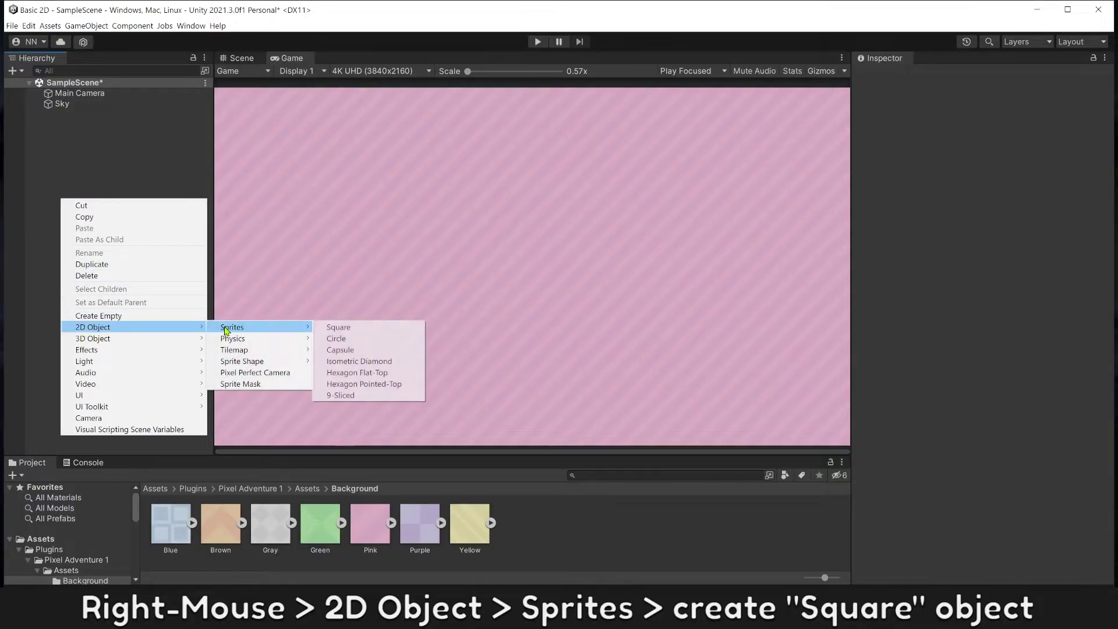
left_click(330, 331)
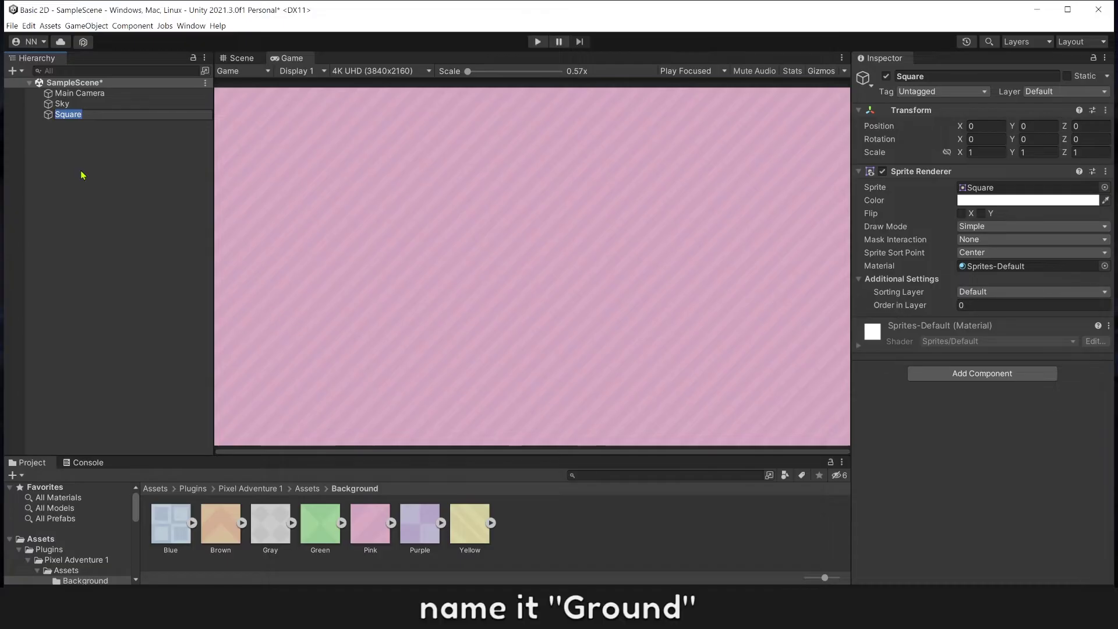
type("Ground")
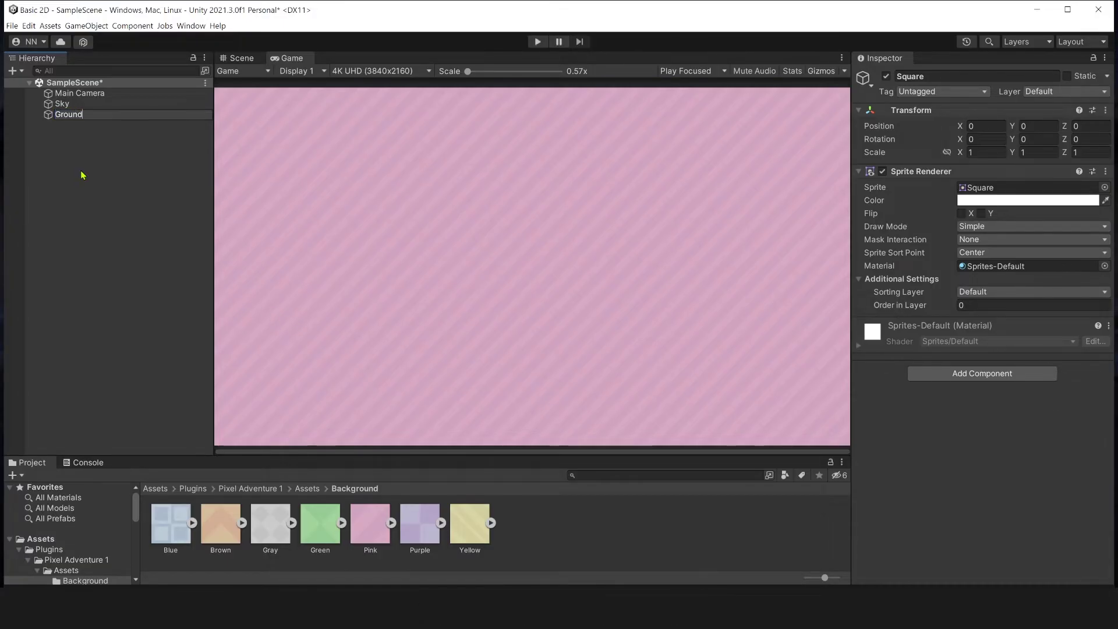
key("Return")
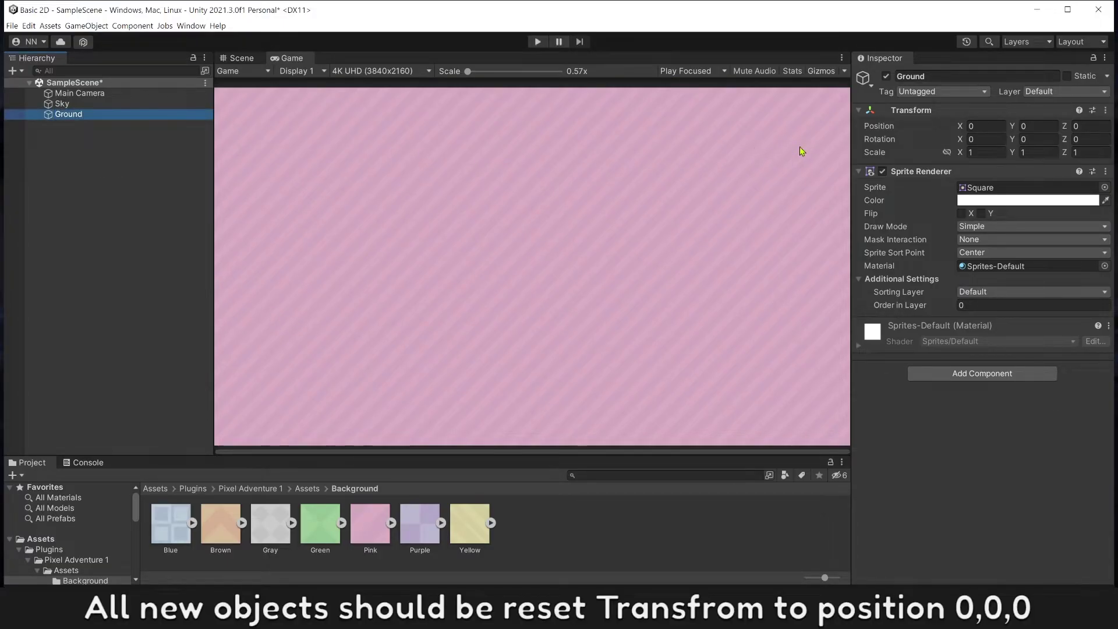
right_click(940, 112)
left_click(947, 116)
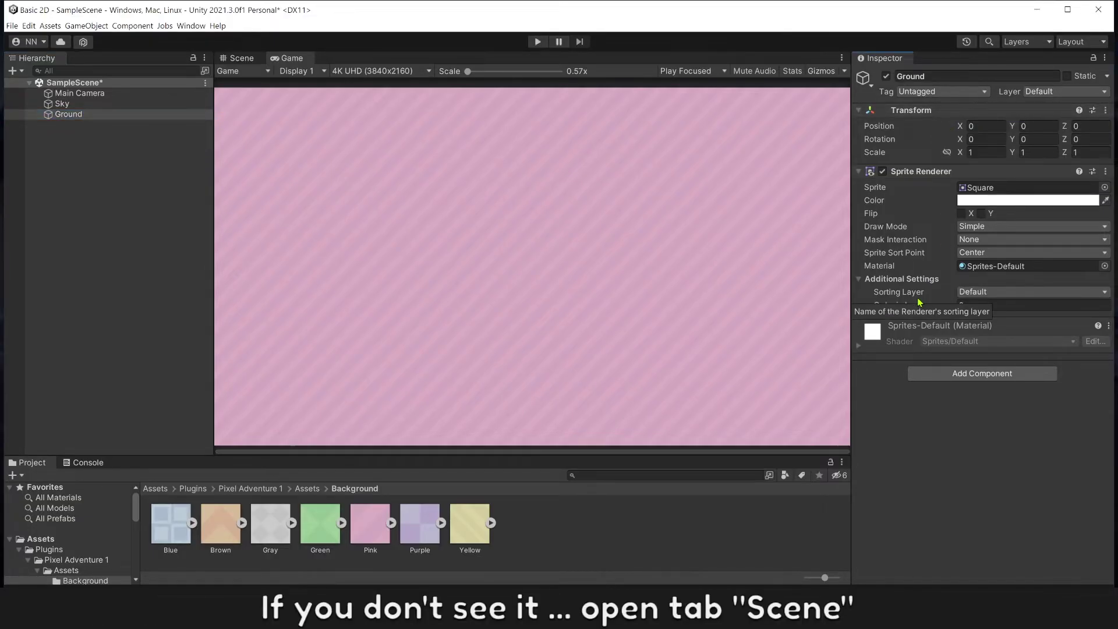
Step: In the Scene view, set Ground's Order in Layer to 1 and Sky's to -99
left_click(237, 59)
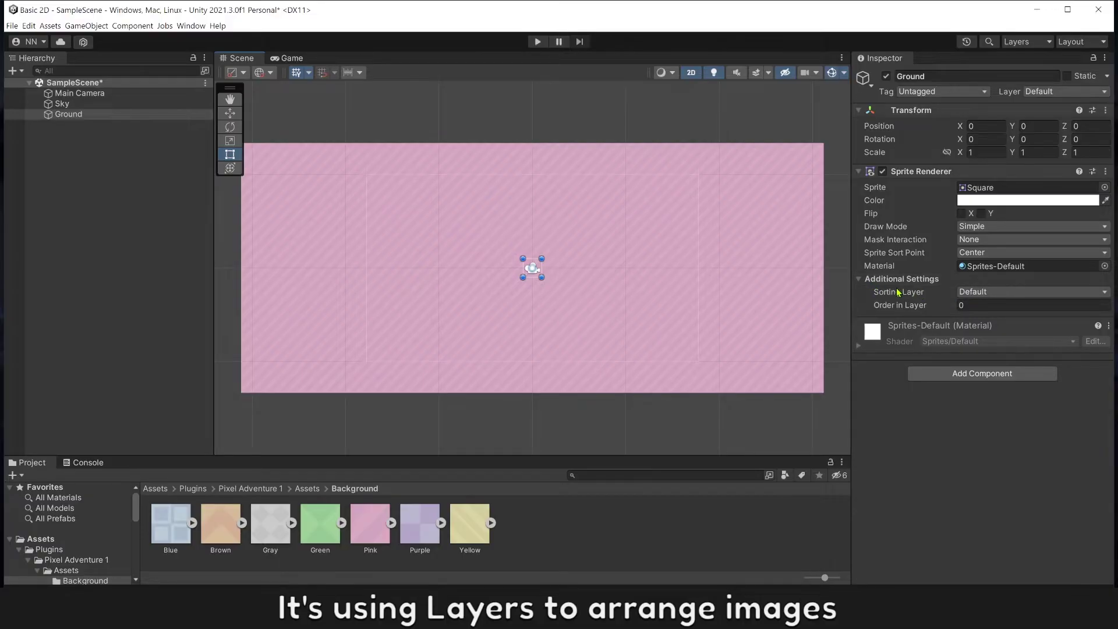
left_click(917, 305)
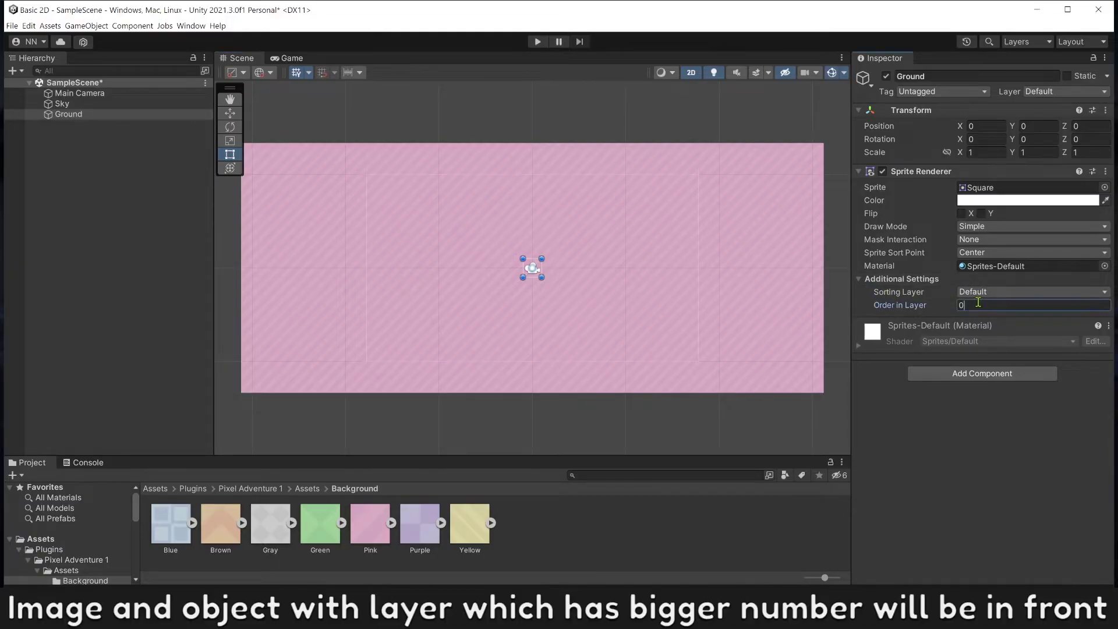
type("1")
scroll(555, 303, "up", 4)
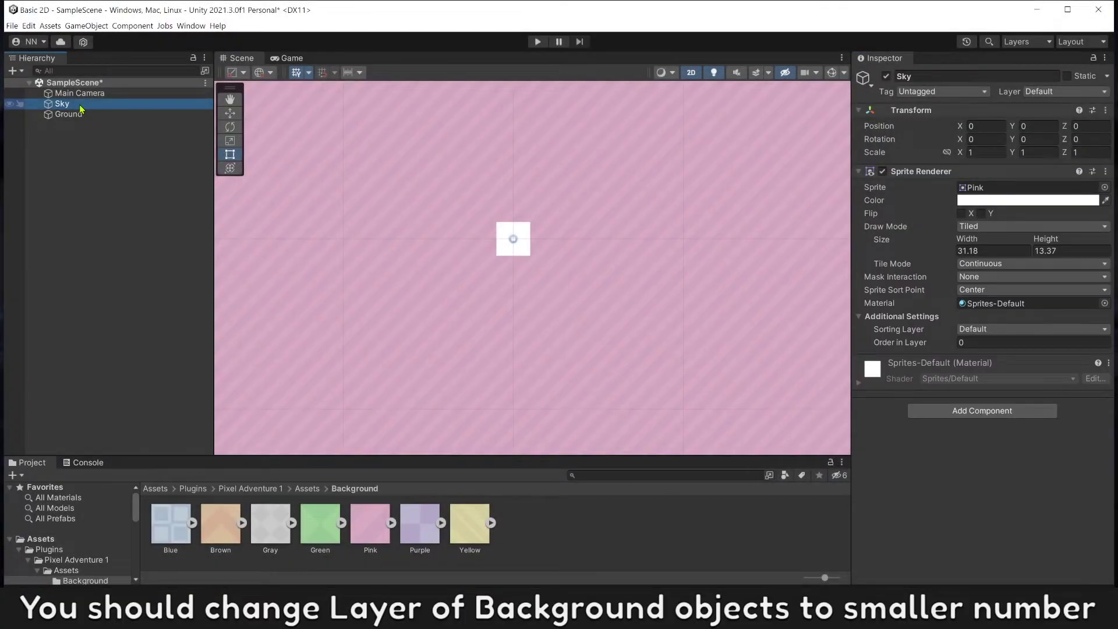
left_click(926, 342)
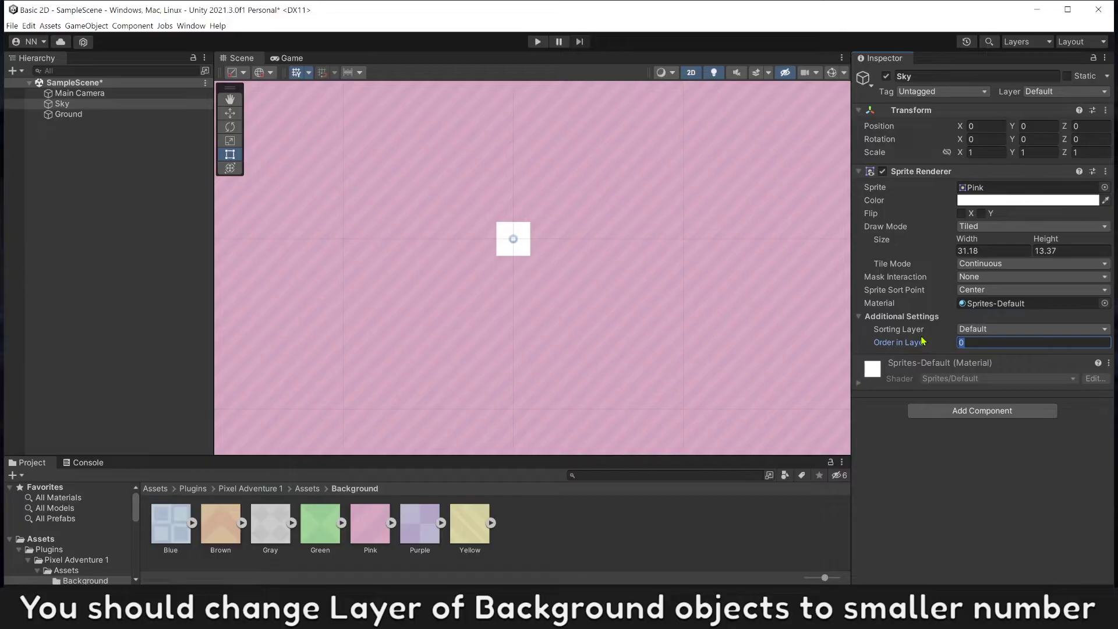
type("-99")
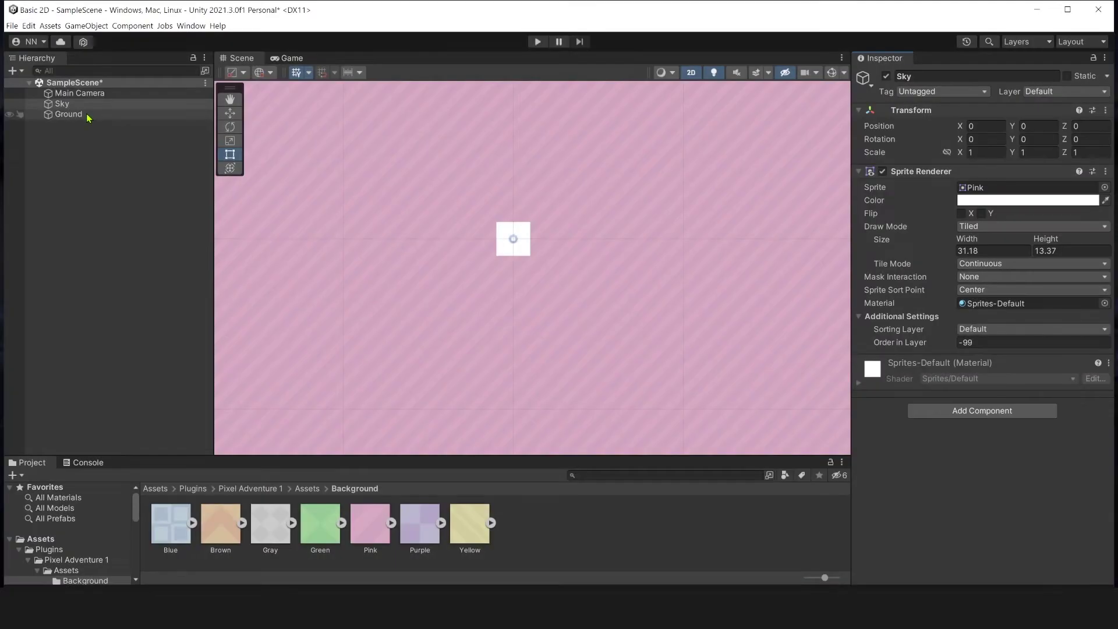
left_click(87, 116)
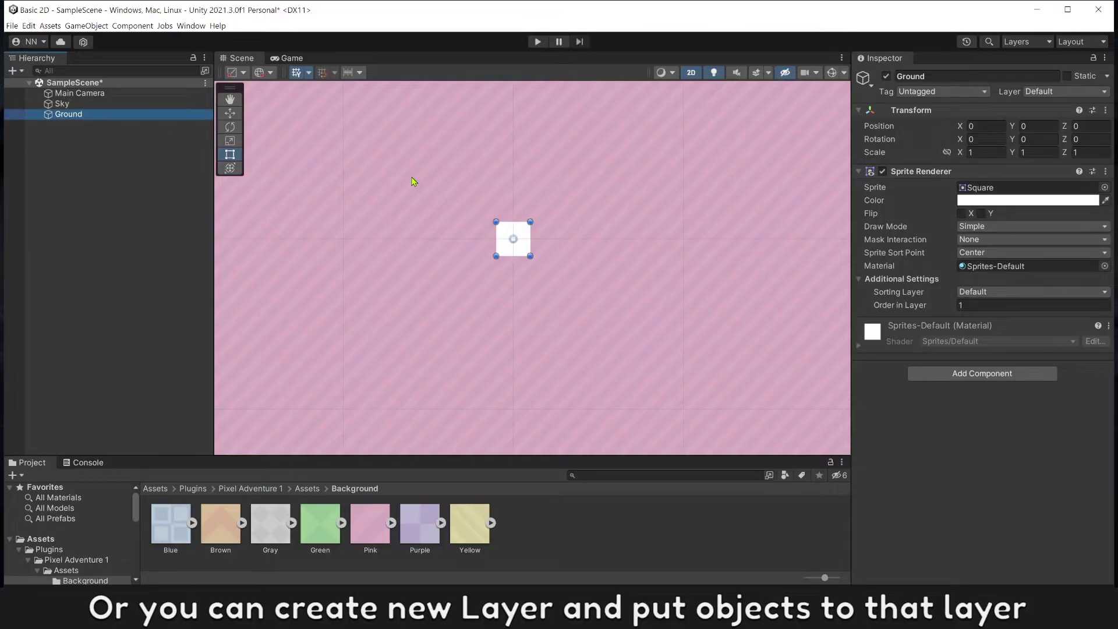
Step: Add a new sorting layer named Background, then open Ground's Sorting Layer choices to assign it
left_click(984, 293)
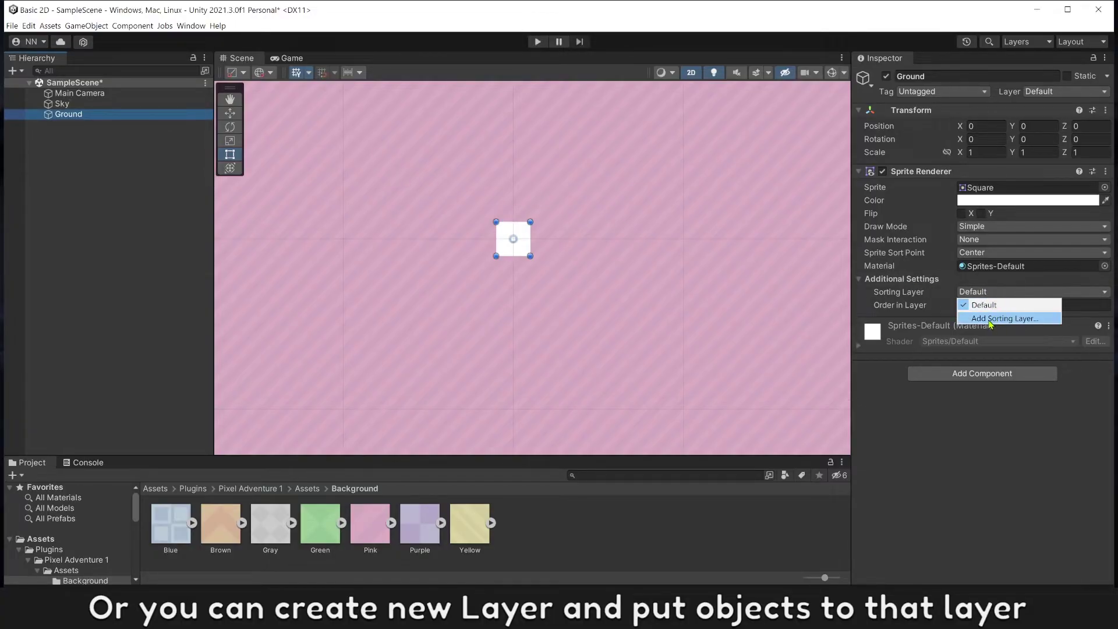
left_click(1008, 319)
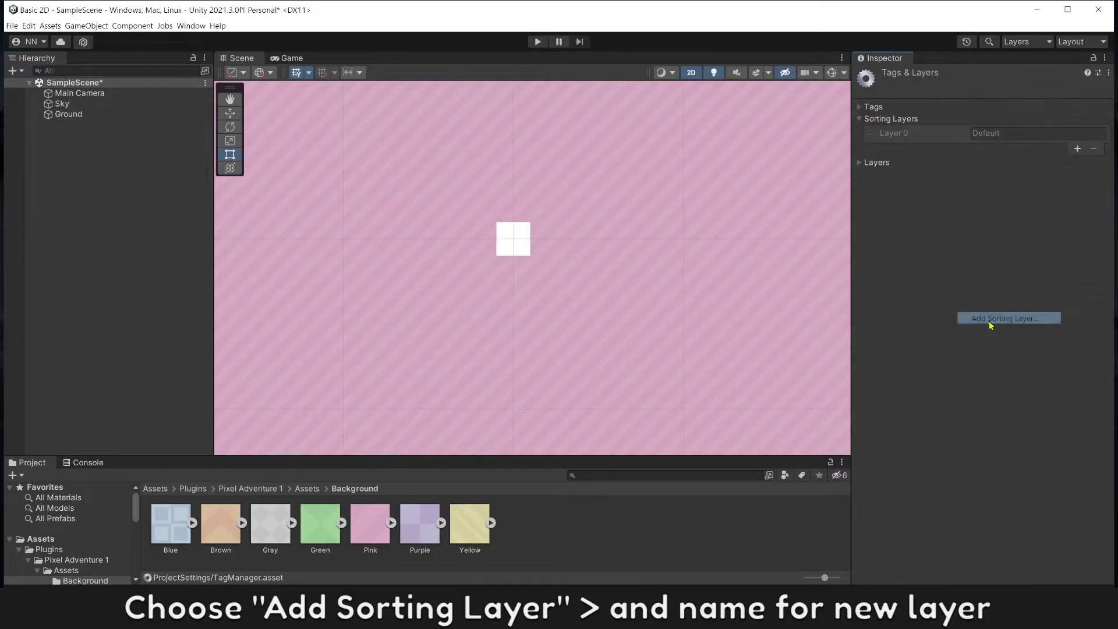
left_click(1077, 150)
left_click(1049, 149)
type("Background")
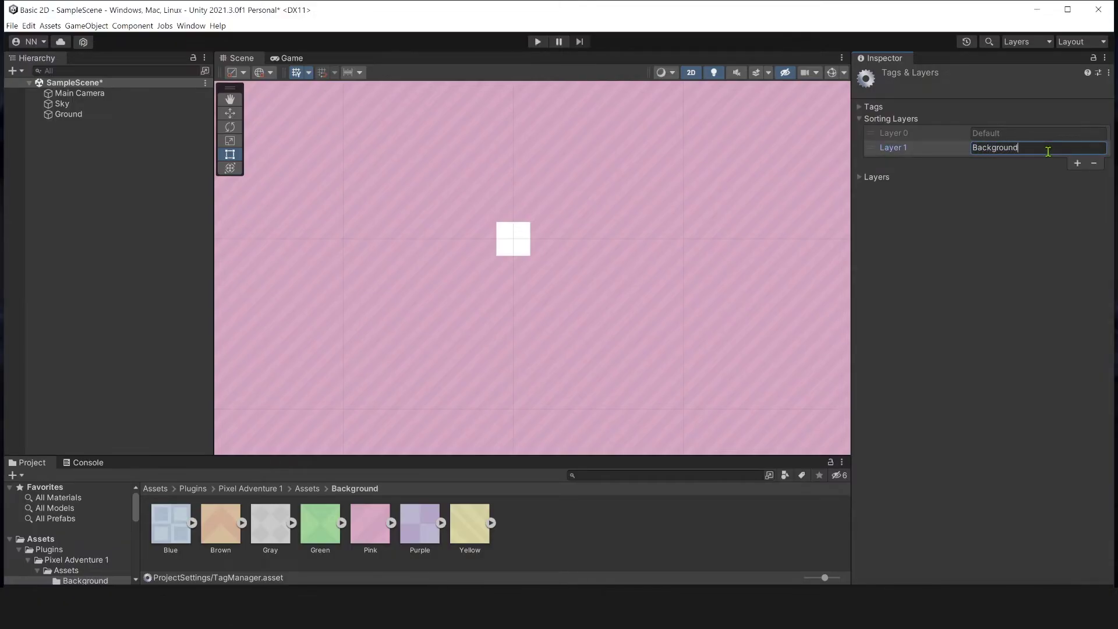
left_click(1077, 163)
left_click(68, 114)
left_click(1003, 291)
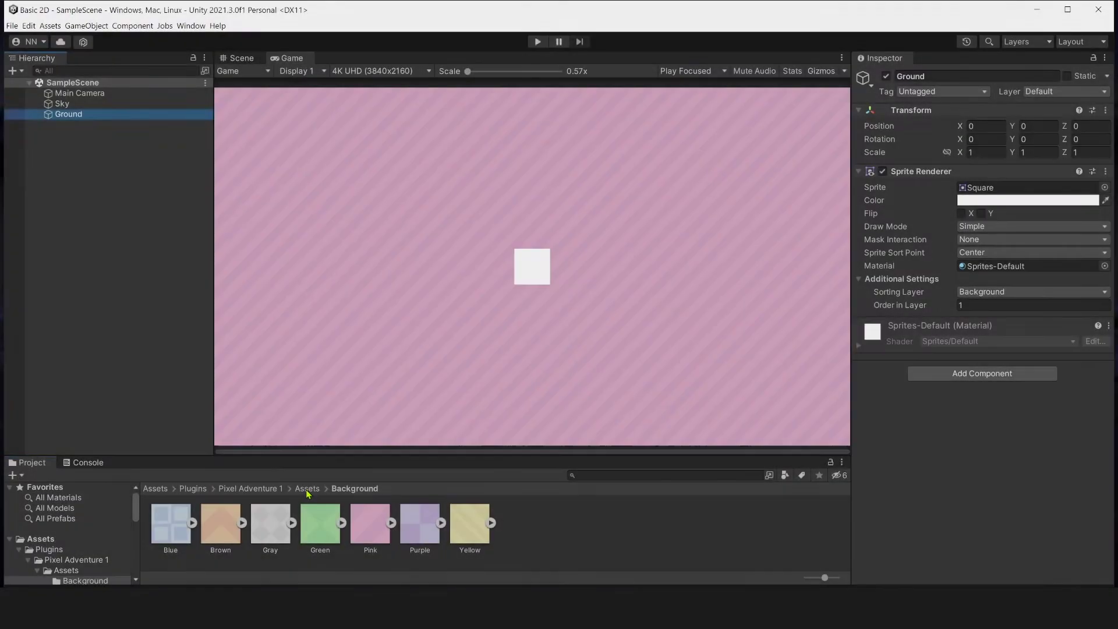
Step: Assign the Idle sprite from Pixel Adventure 1 Assets > Traps > Blocks to Ground
left_click(307, 489)
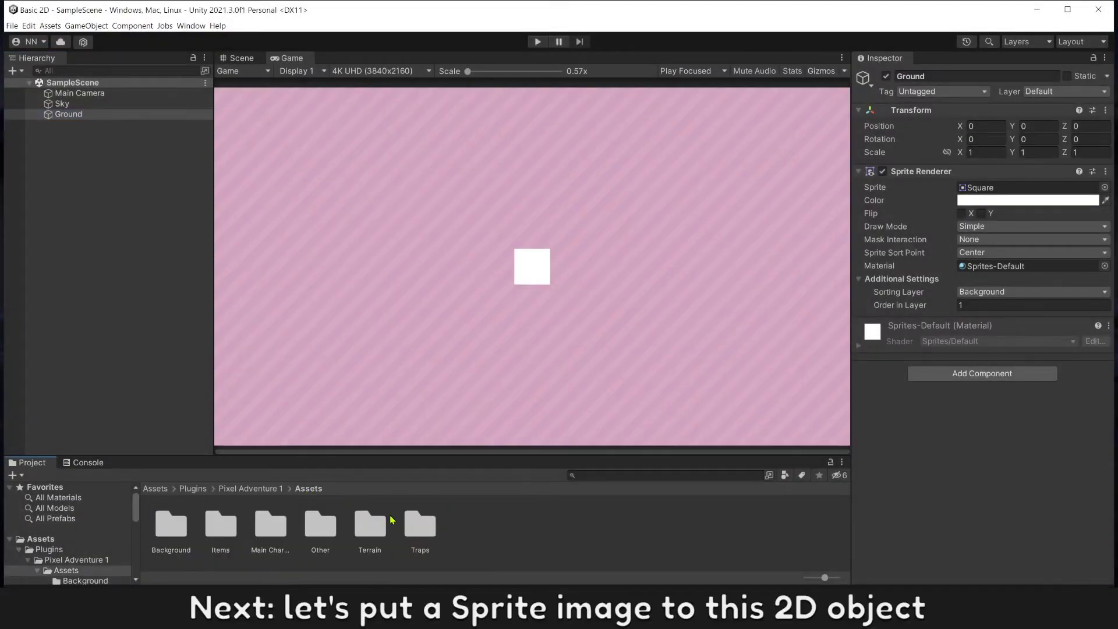
left_click(417, 530)
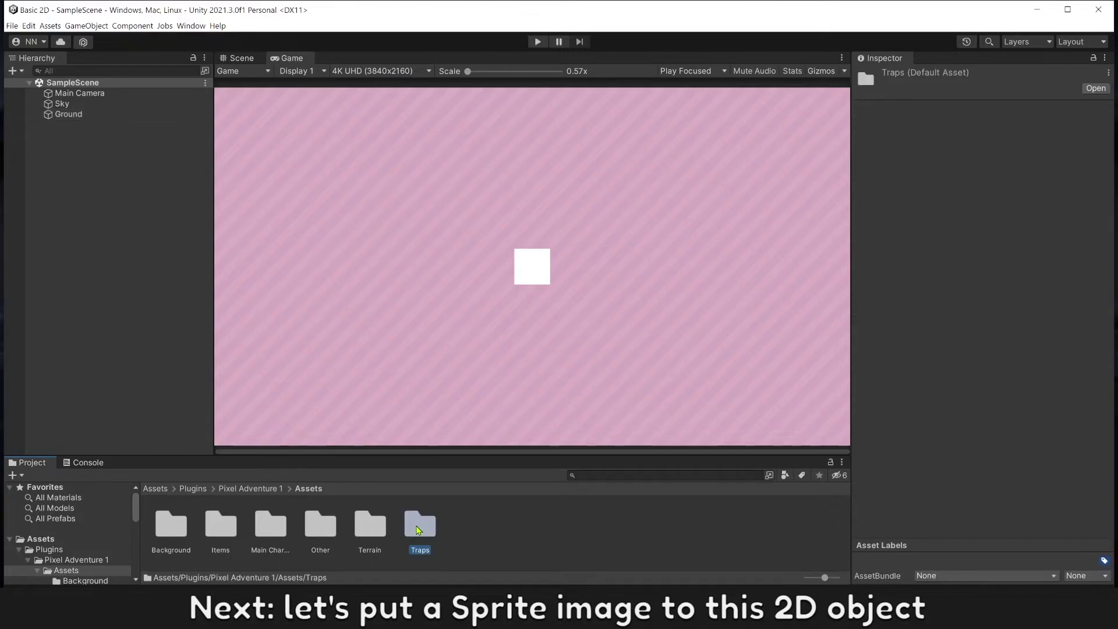
double_click(417, 530)
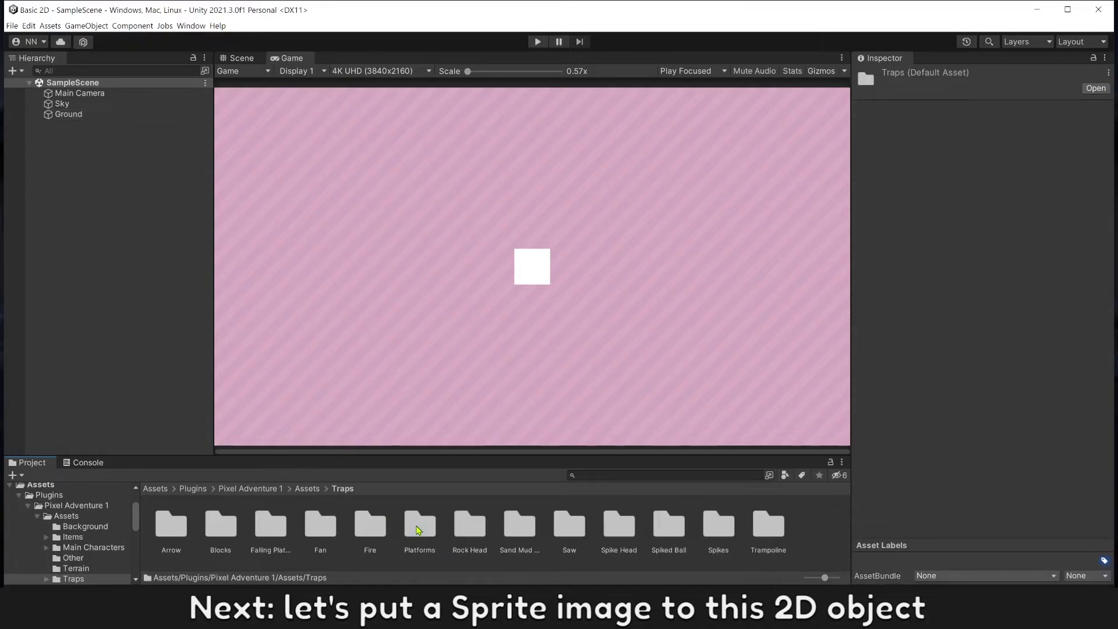
left_click(222, 527)
double_click(221, 527)
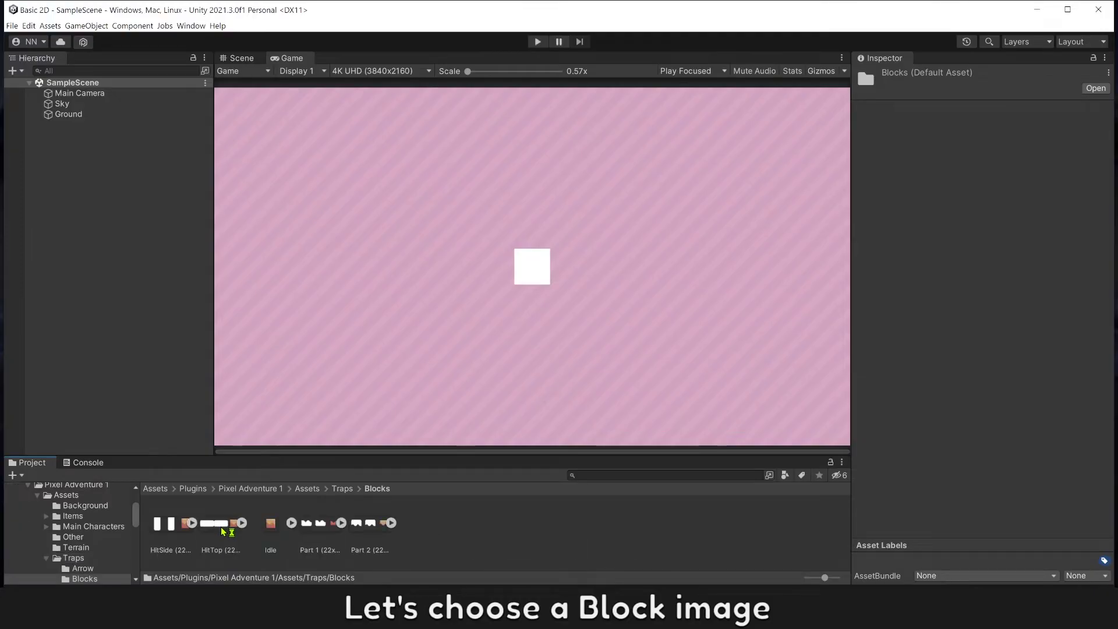
left_click(270, 525)
left_click(91, 115)
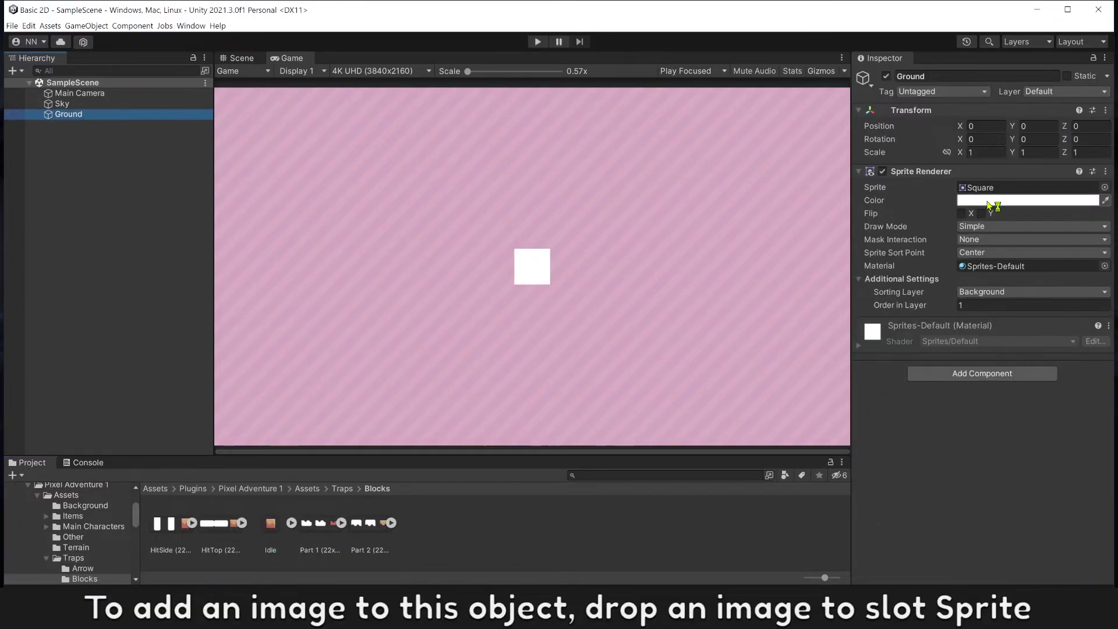
left_click_drag(270, 523, 1003, 189)
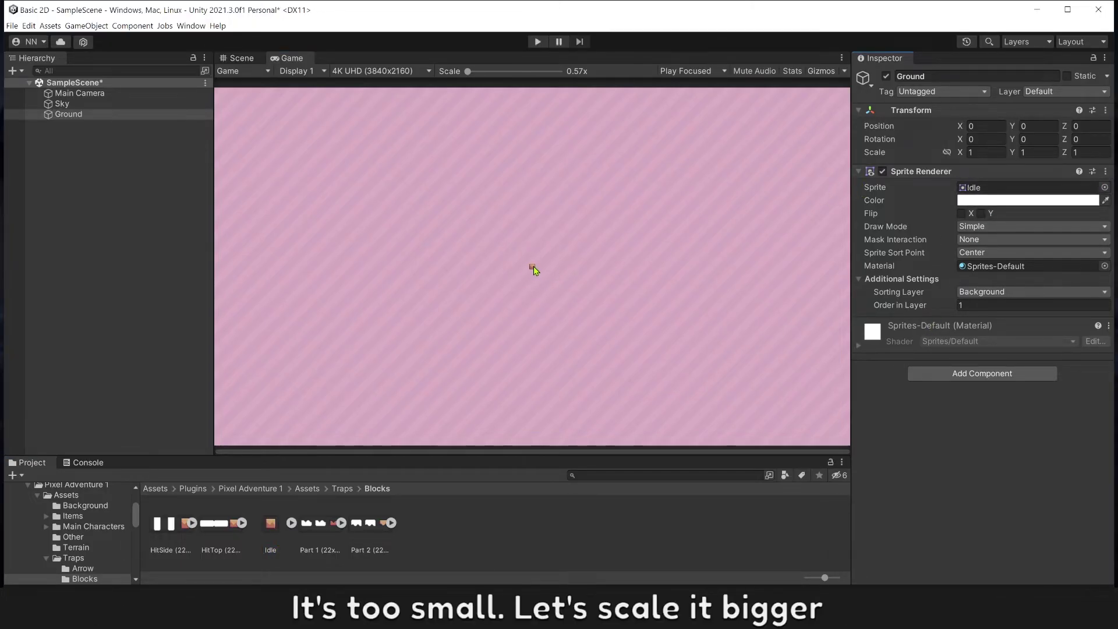
Step: Link Ground's scale proportions and set its scale to 4
left_click(948, 153)
left_click(983, 152)
type("4")
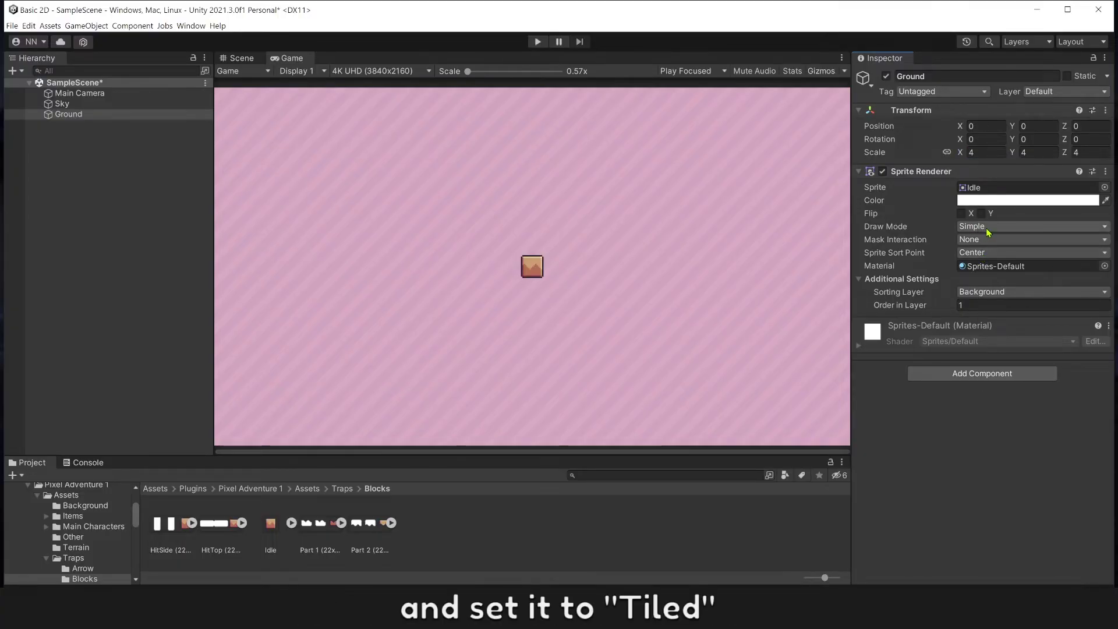
Step: Set Ground's Draw Mode to Tiled and apply Full Rect Mesh Type on the Idle texture
left_click(983, 229)
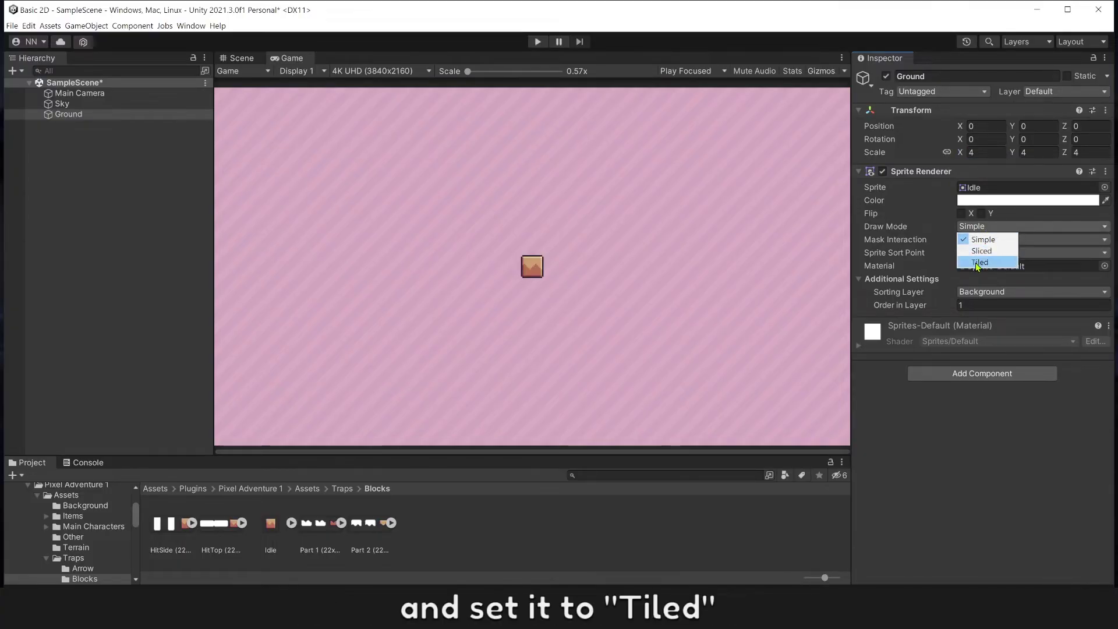
left_click(979, 264)
left_click(274, 523)
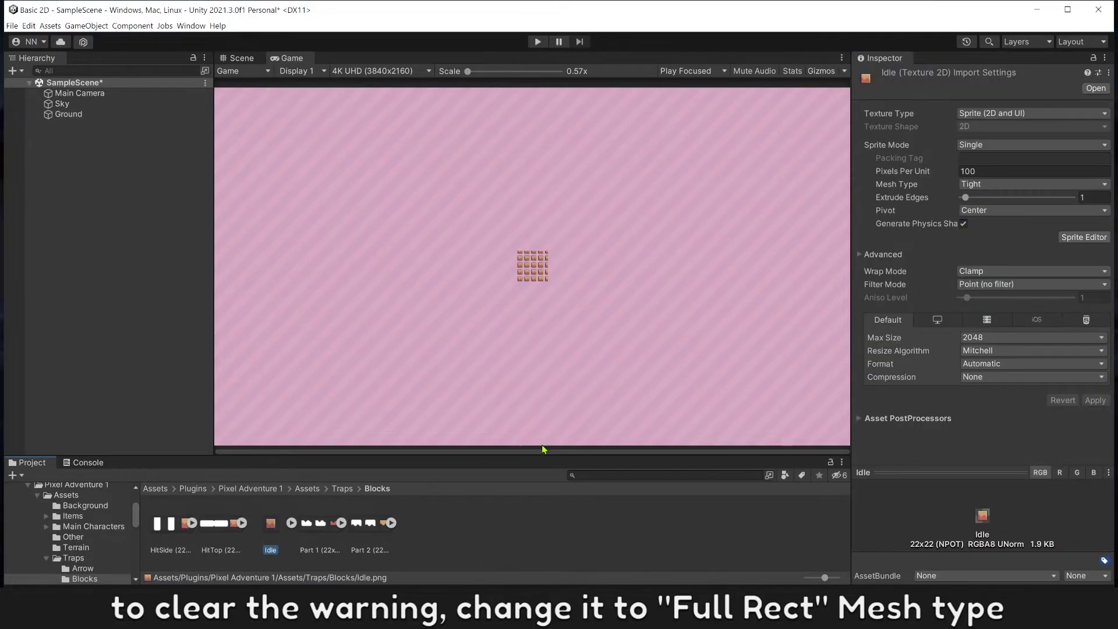
left_click(971, 184)
left_click(990, 194)
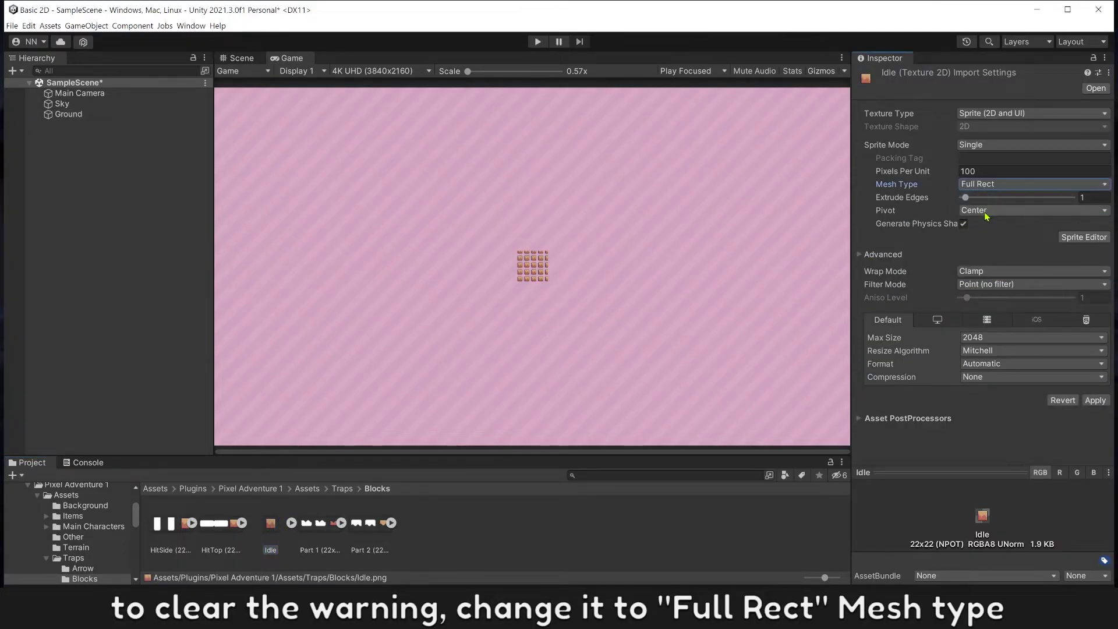
left_click(1096, 401)
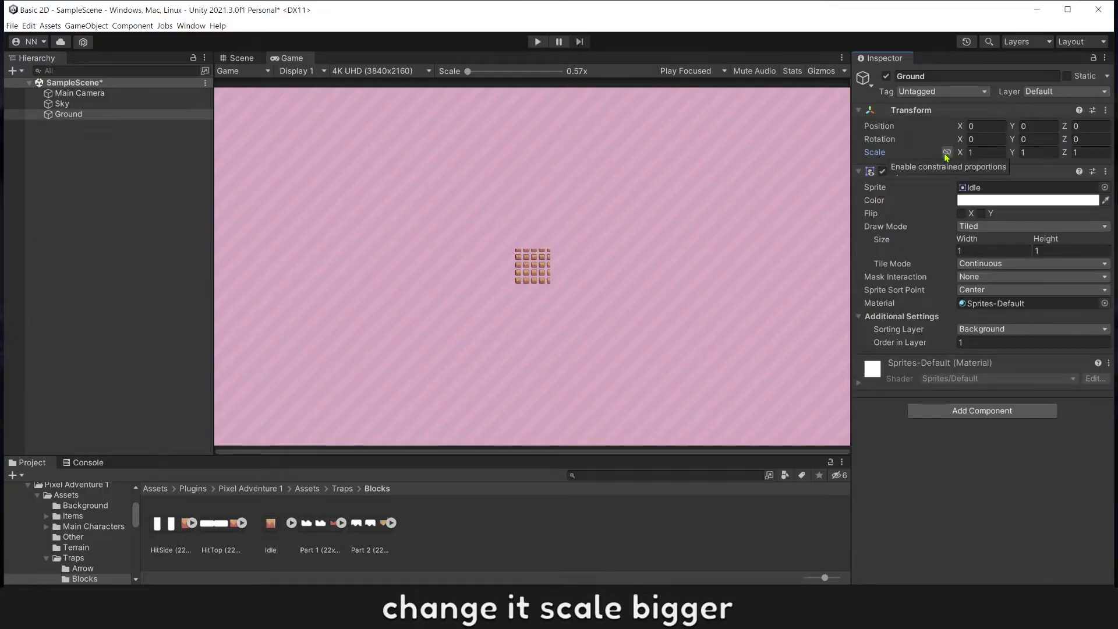
Step: Re-link Ground's scale axes and set the scale evenly to 4
left_click(948, 153)
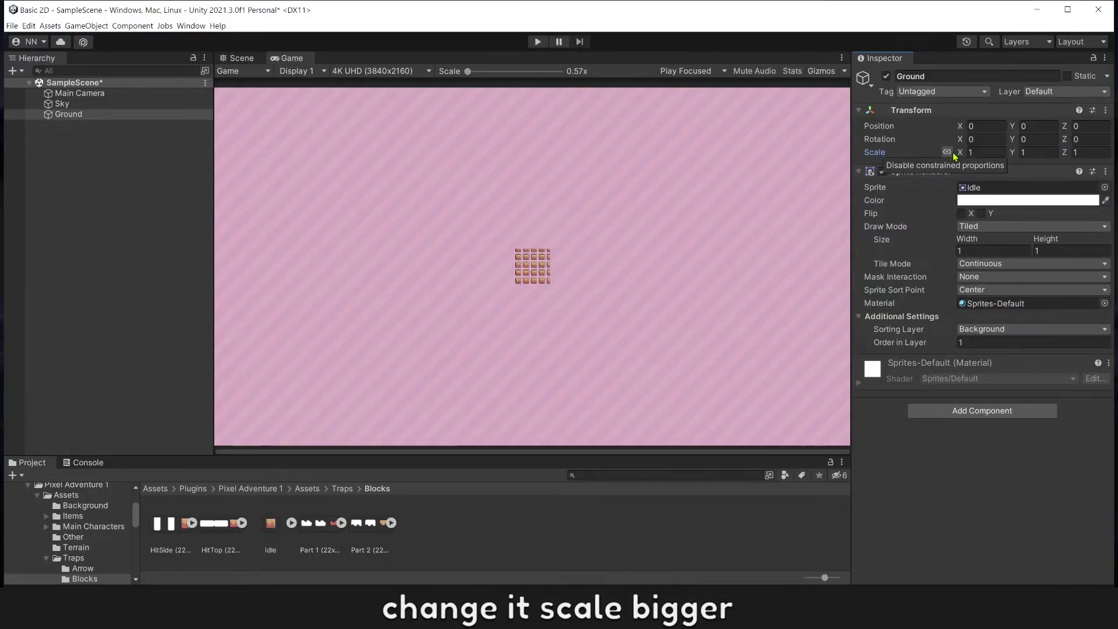
left_click(974, 152)
type("4")
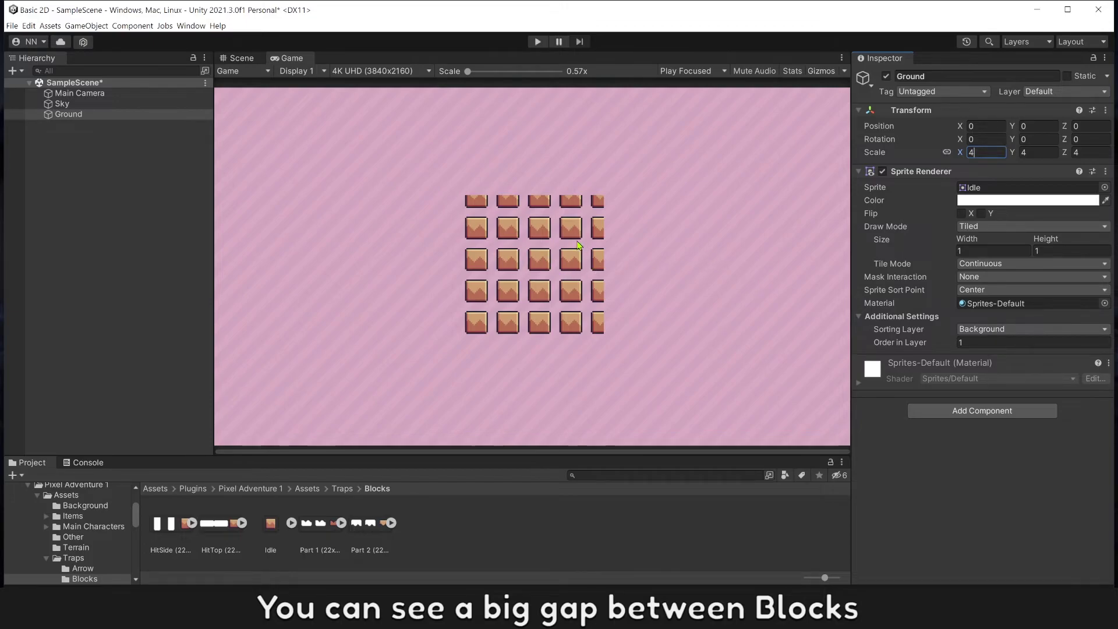
Step: In the Sprite Editor, give the Idle sprite 3-pixel borders on all sides and apply
left_click(271, 526)
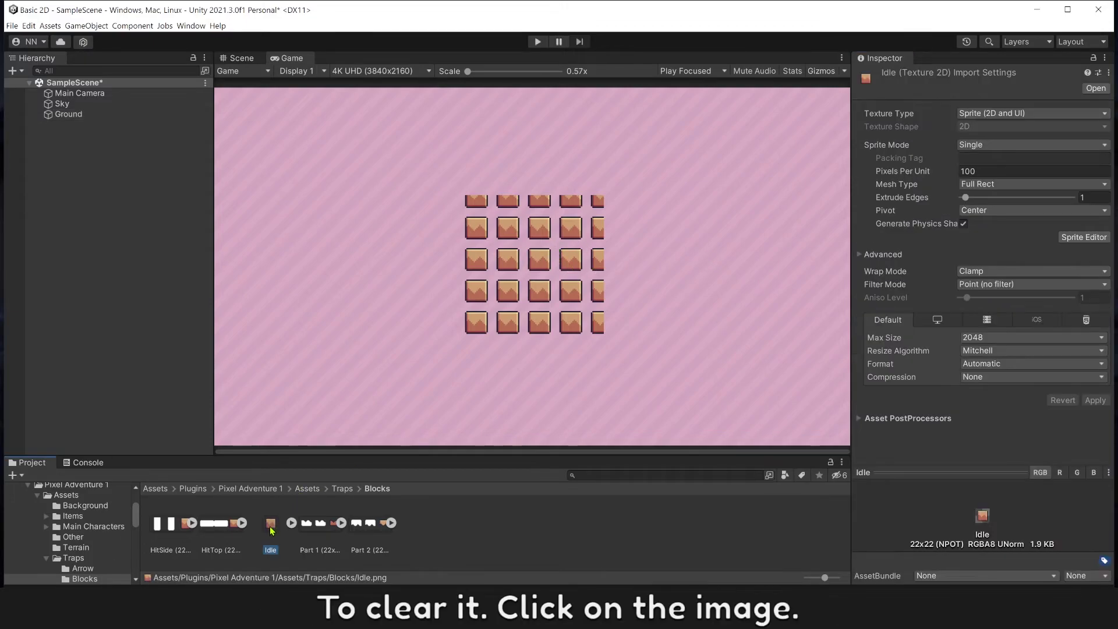
left_click(1077, 238)
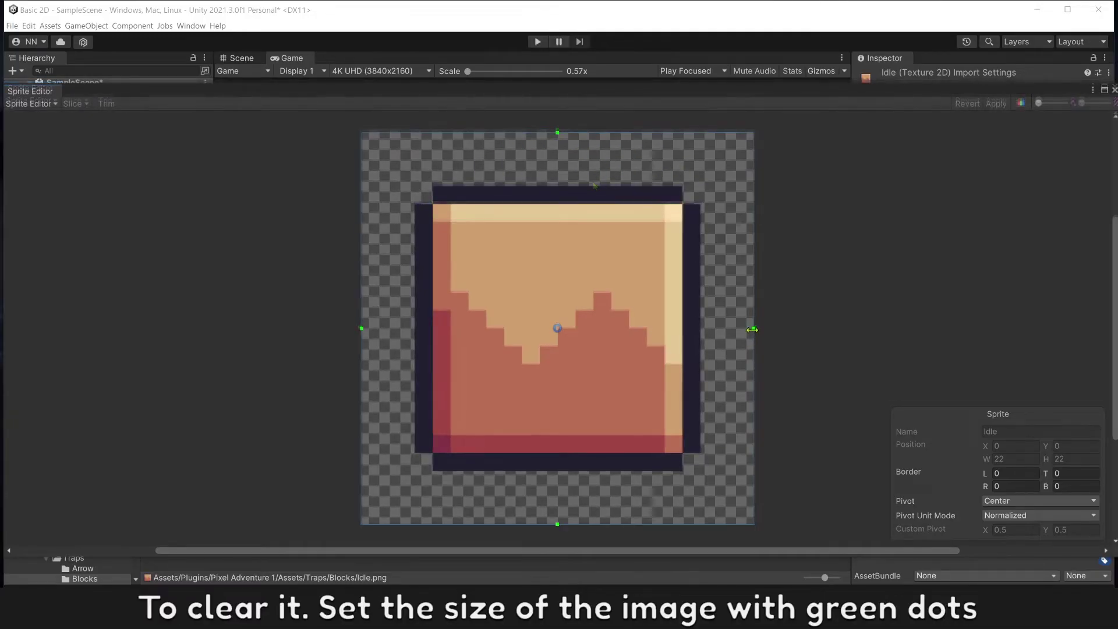
left_click_drag(755, 327, 703, 331)
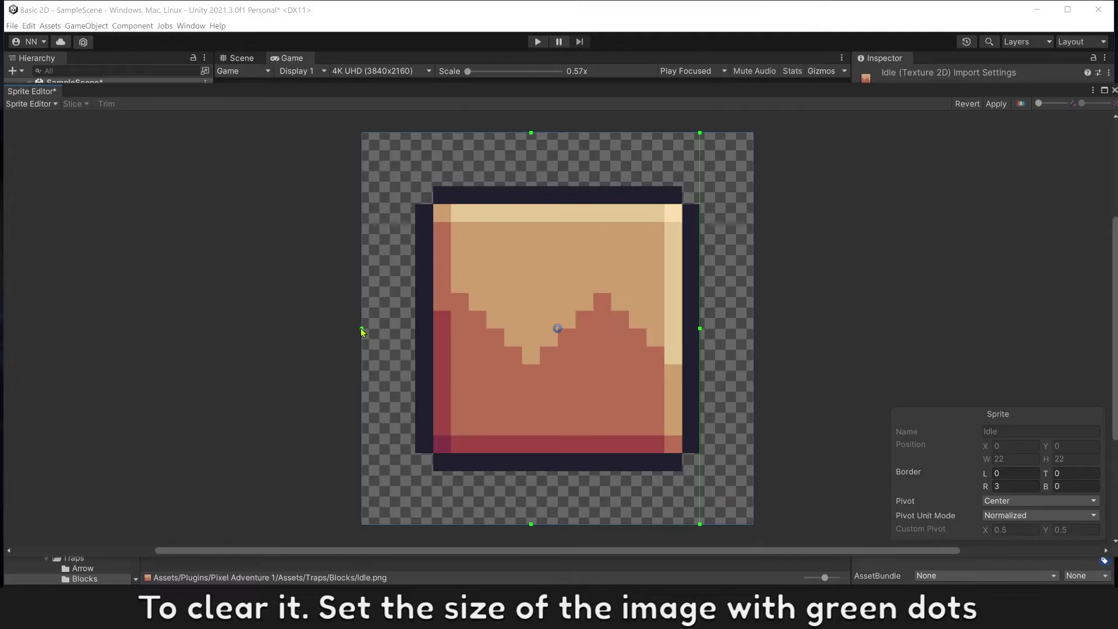
left_click_drag(361, 328, 415, 327)
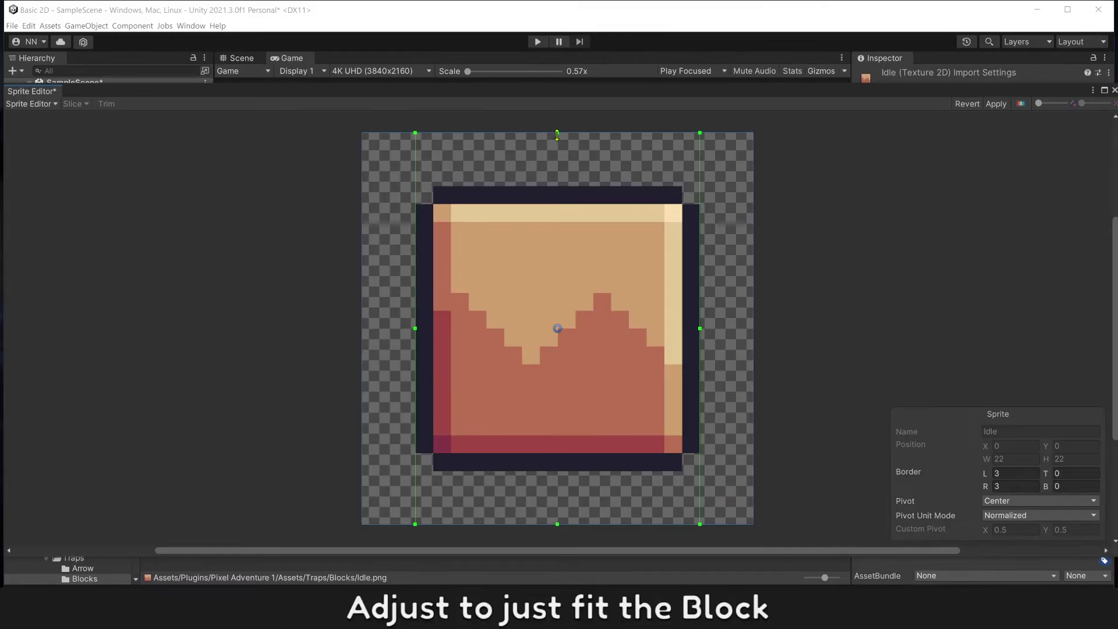
left_click_drag(558, 135, 557, 186)
left_click_drag(557, 524, 559, 471)
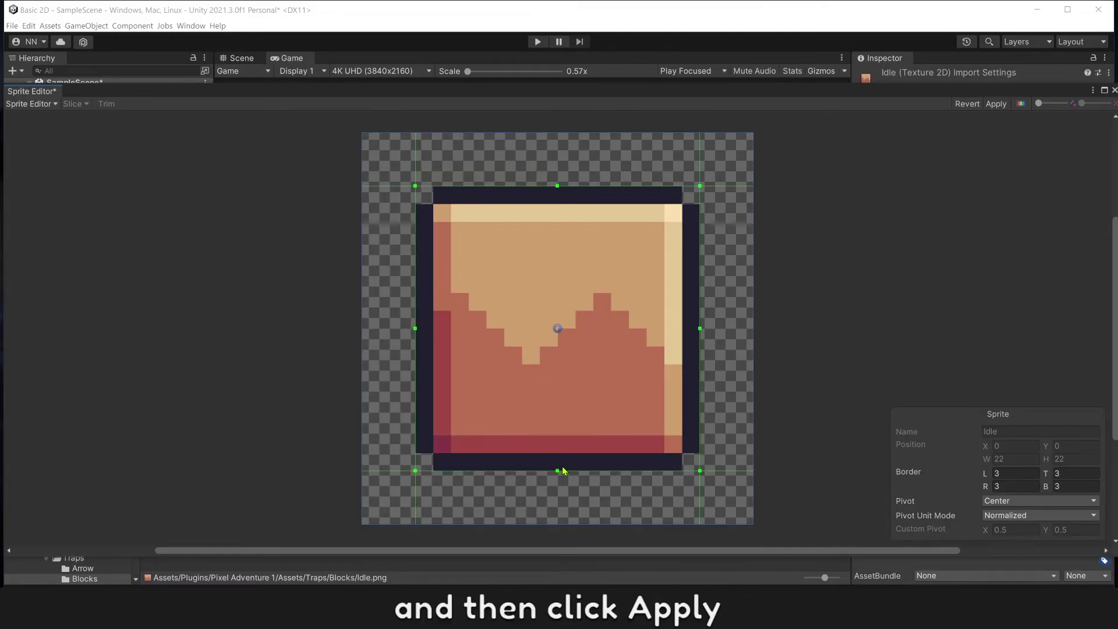
left_click(997, 104)
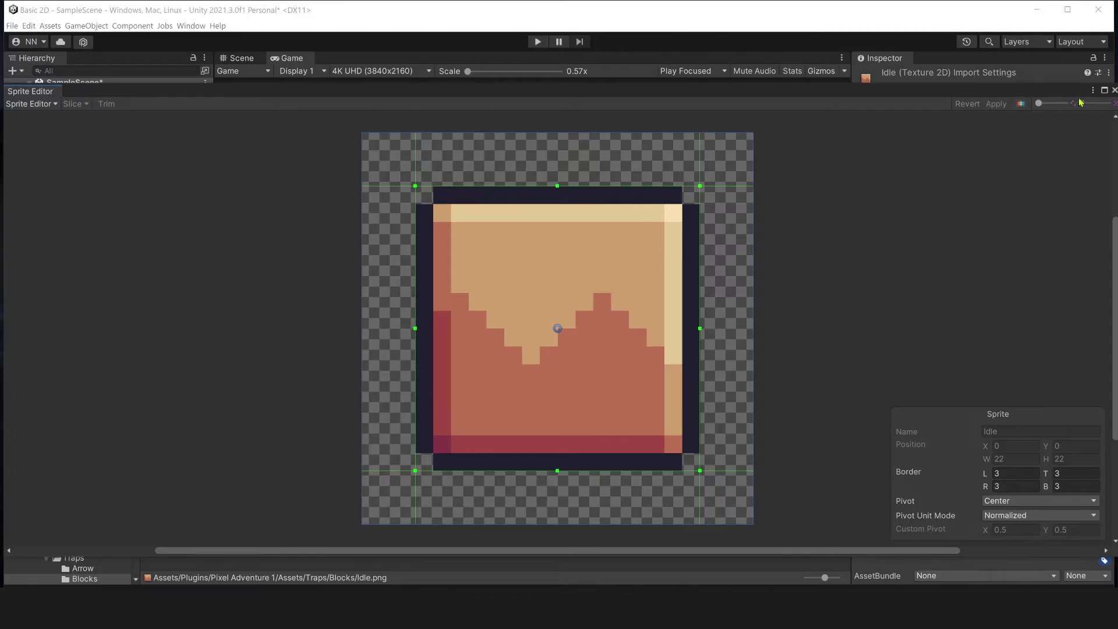
left_click(1114, 91)
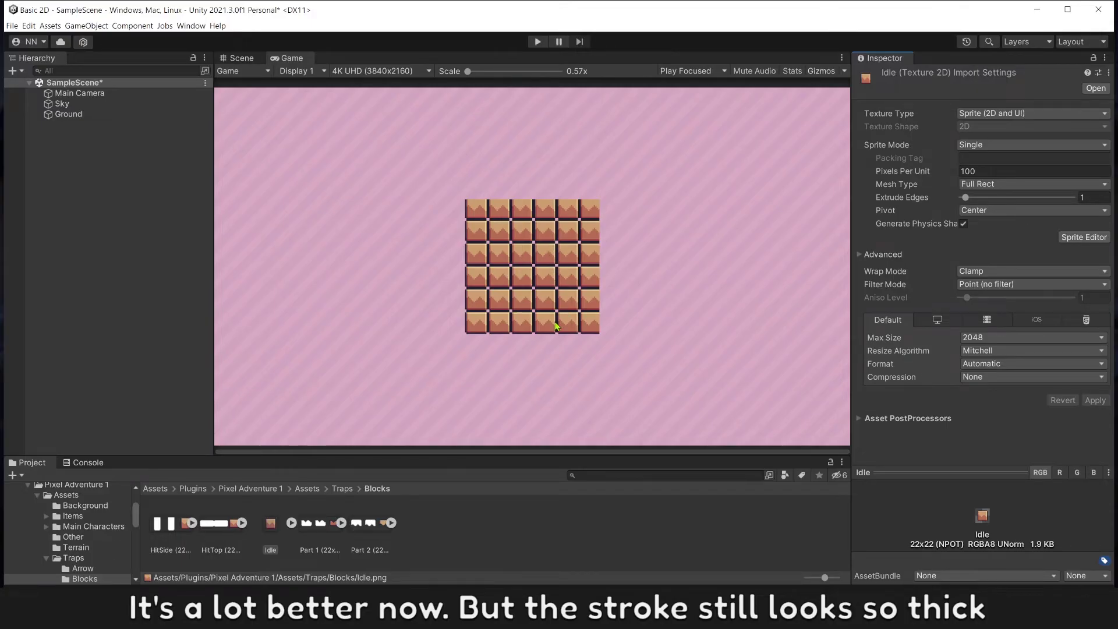
Step: Widen the Idle sprite's right and bottom borders to 4 pixels and apply
left_click(1084, 237)
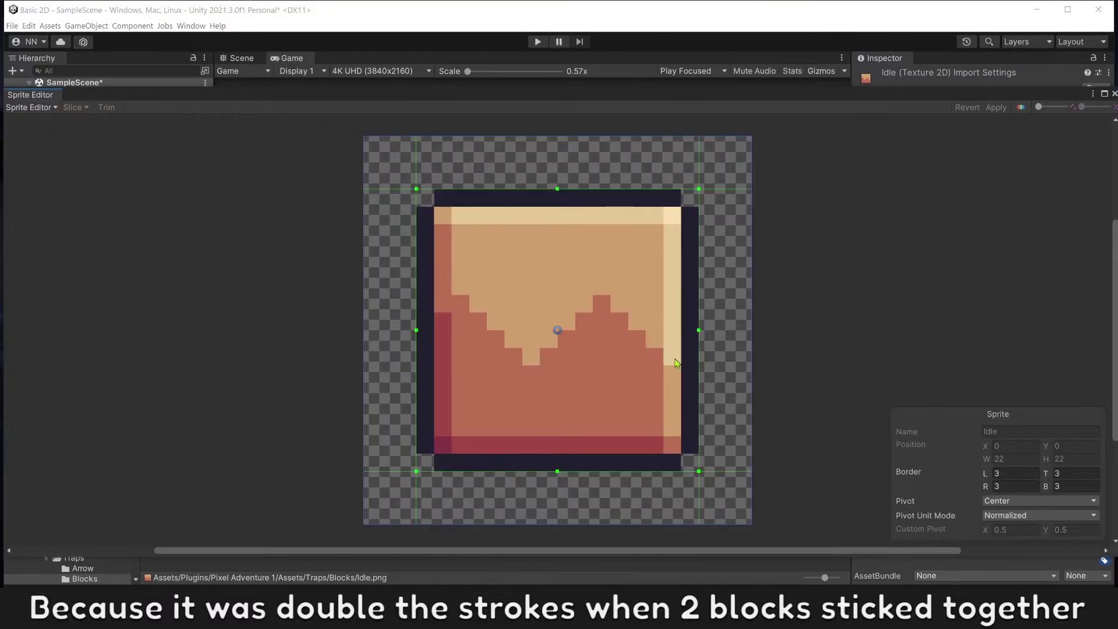
left_click_drag(699, 330, 685, 330)
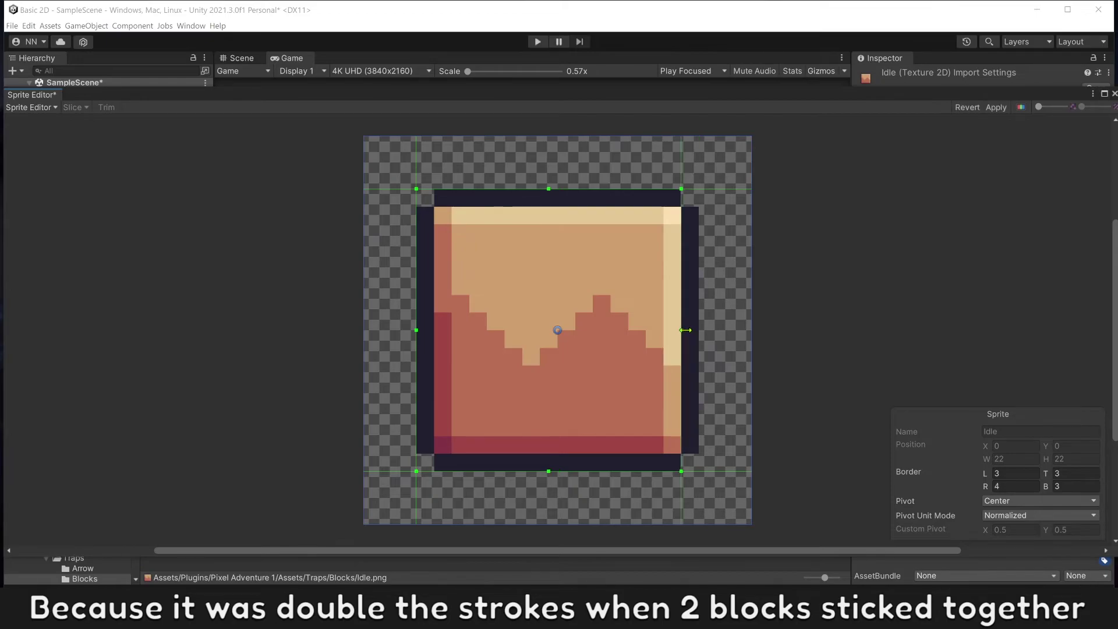
left_click_drag(559, 471, 551, 460)
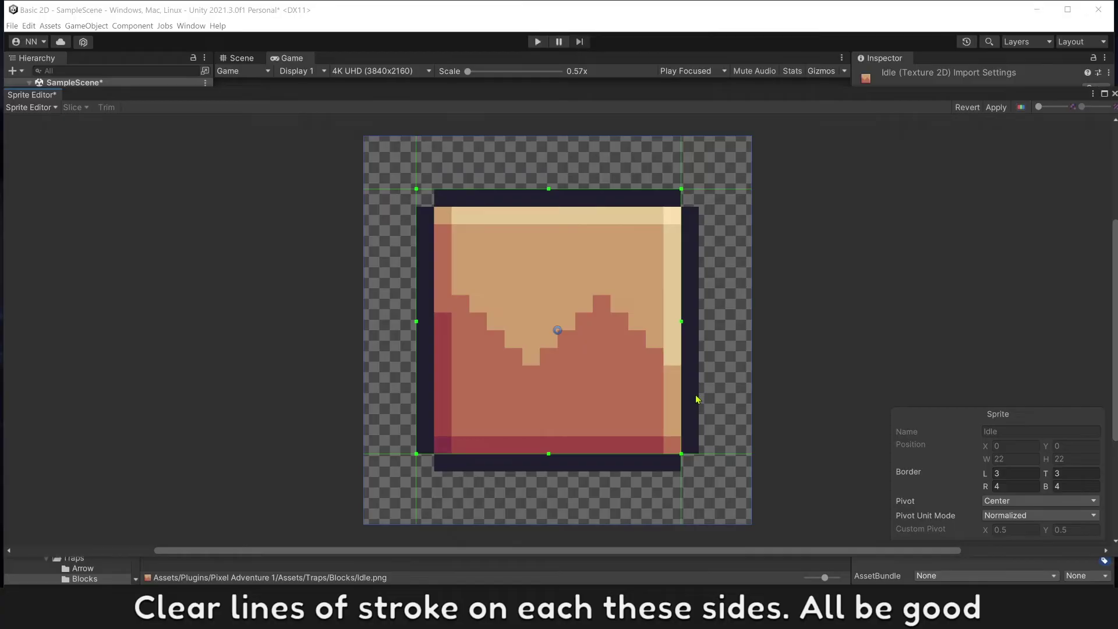
left_click(996, 107)
left_click(1113, 94)
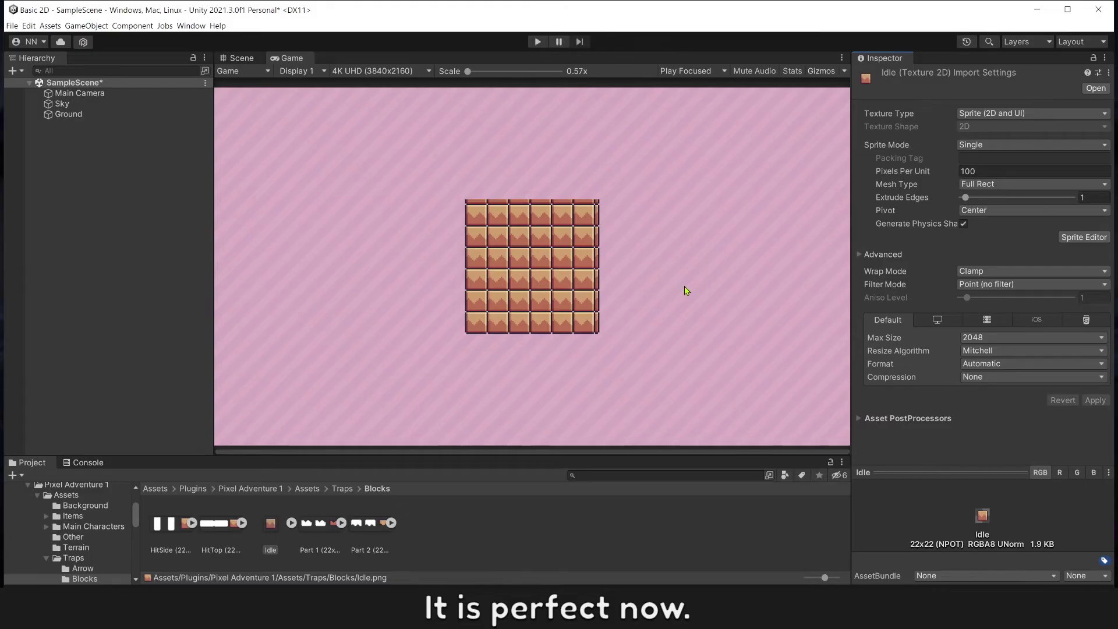
Step: Drag Ground to the frame's bottom and widen it to about 8.107 by 1.12
left_click(243, 60)
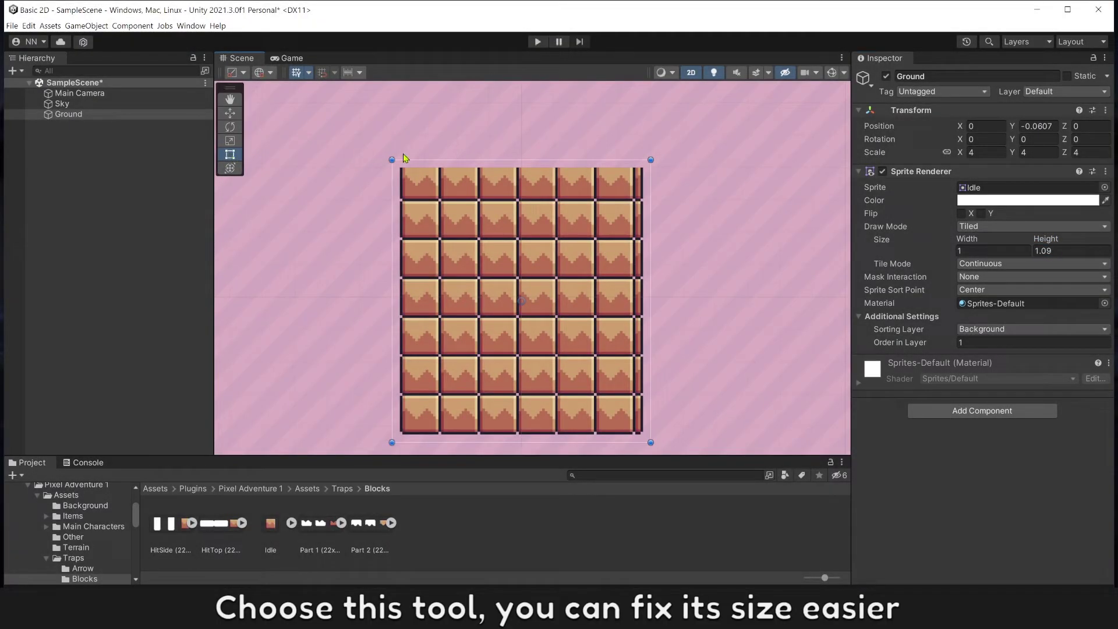
left_click_drag(508, 160, 509, 151)
left_click_drag(652, 302, 733, 301)
scroll(653, 291, "down", 8)
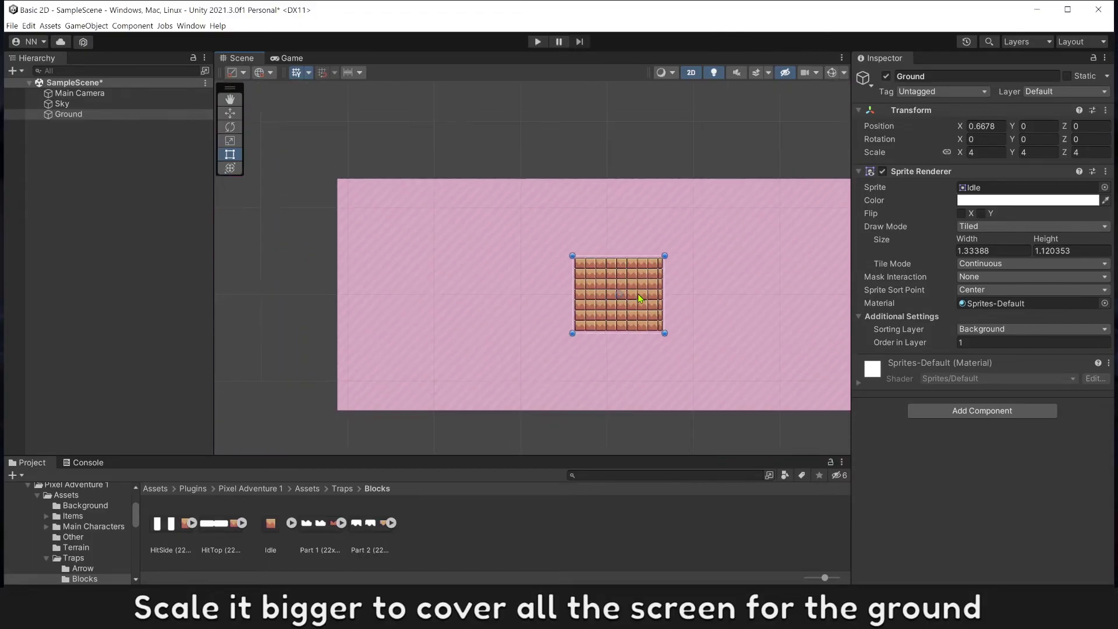
middle_click_drag(639, 295, 540, 273)
left_click_drag(540, 273, 800, 343)
left_click_drag(481, 340, 241, 341)
Step: Search 'collider' in Add Component and attach a Box Collider 2D to Ground
left_click(937, 412)
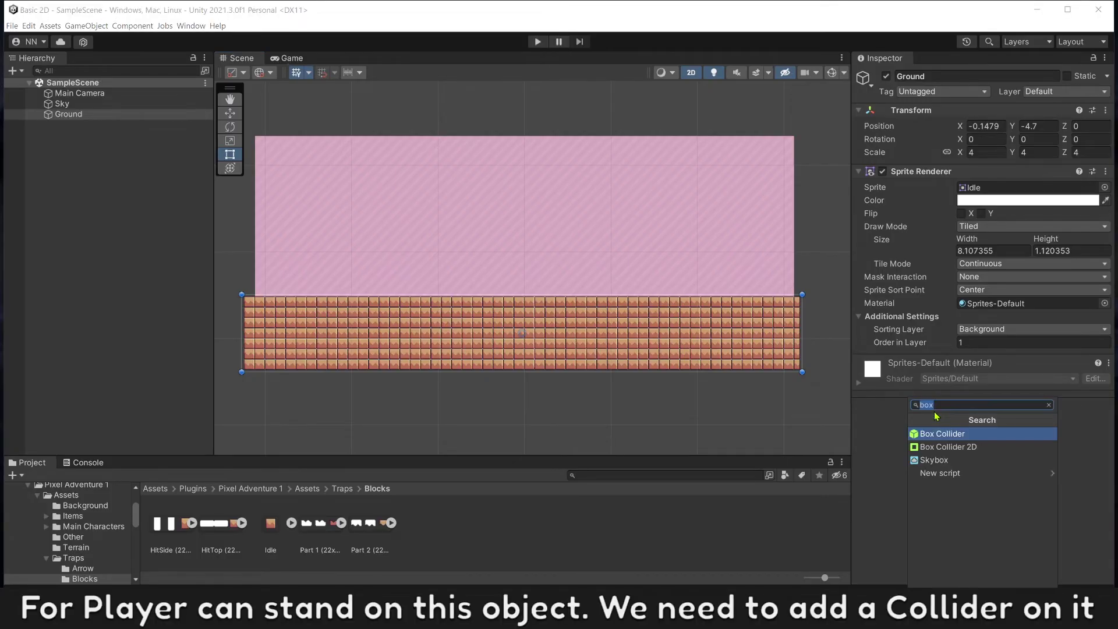
key("BackSpace")
type("collider")
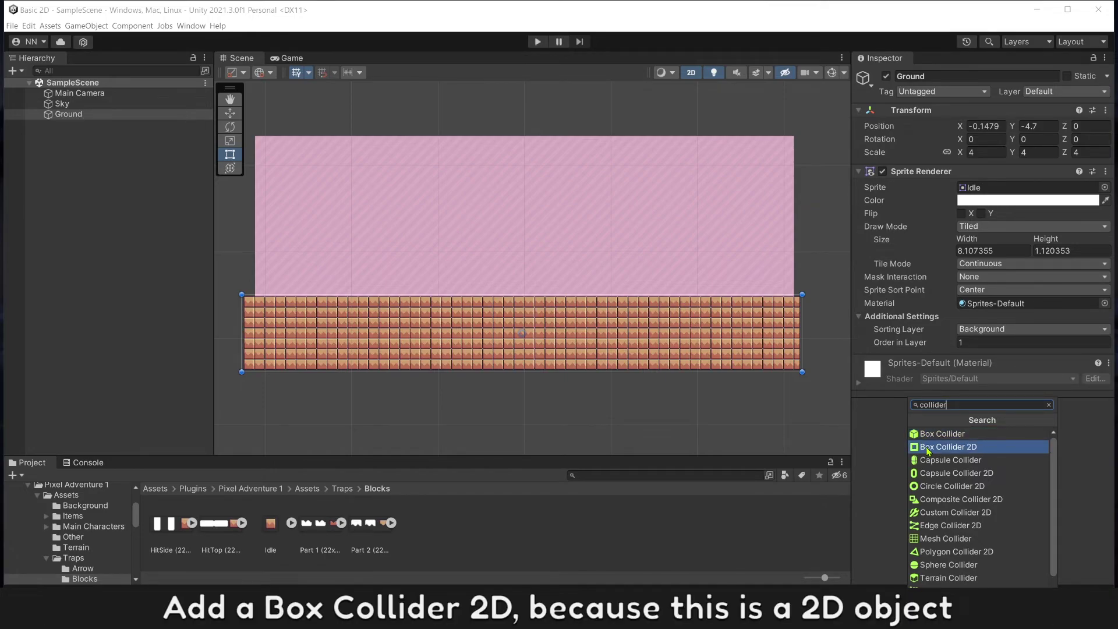
left_click(972, 447)
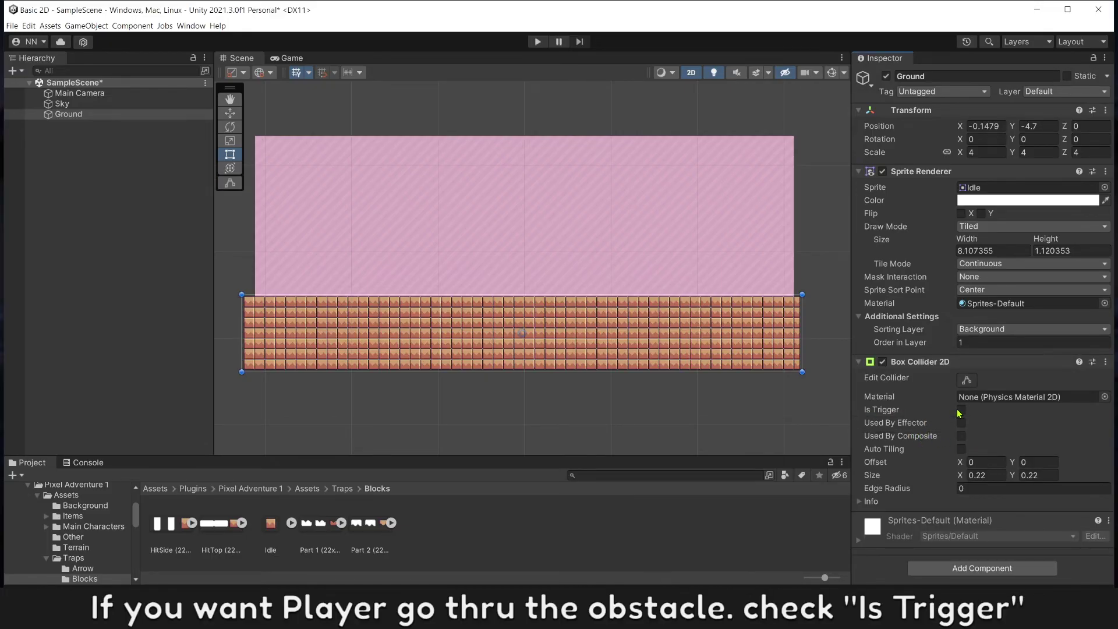
Step: Drag the Box Collider 2D's edges to the strip's bounds, about 8.04 by 1.05
left_click(967, 381)
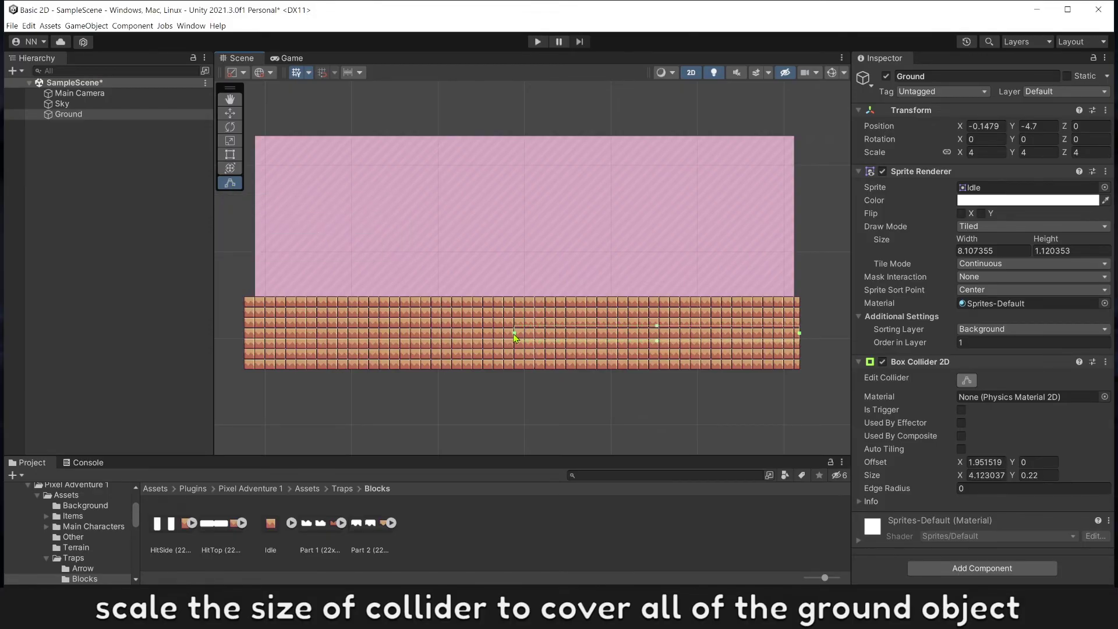
left_click_drag(514, 334, 248, 336)
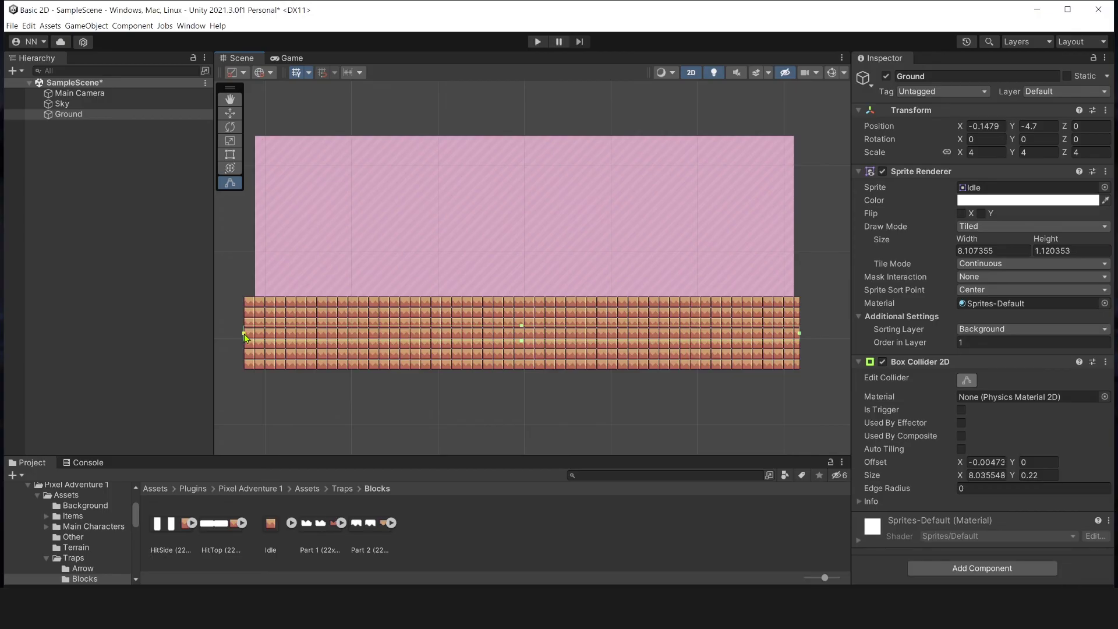
left_click_drag(522, 325, 525, 371)
scroll(520, 298, "up", 3)
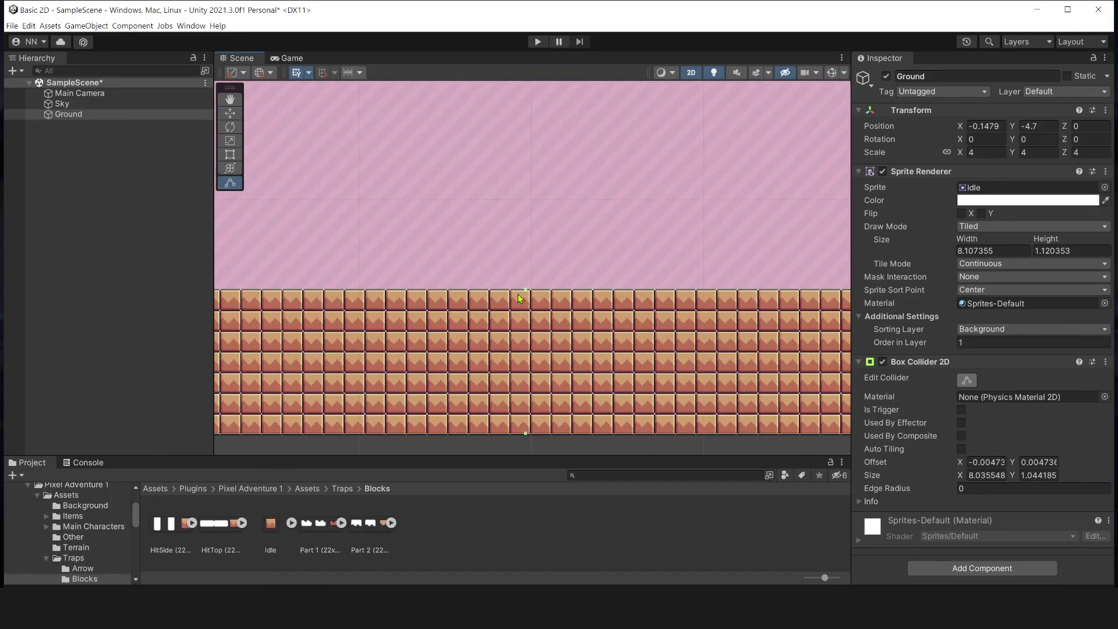
scroll(519, 294, "up", 5)
left_click_drag(549, 280, 551, 280)
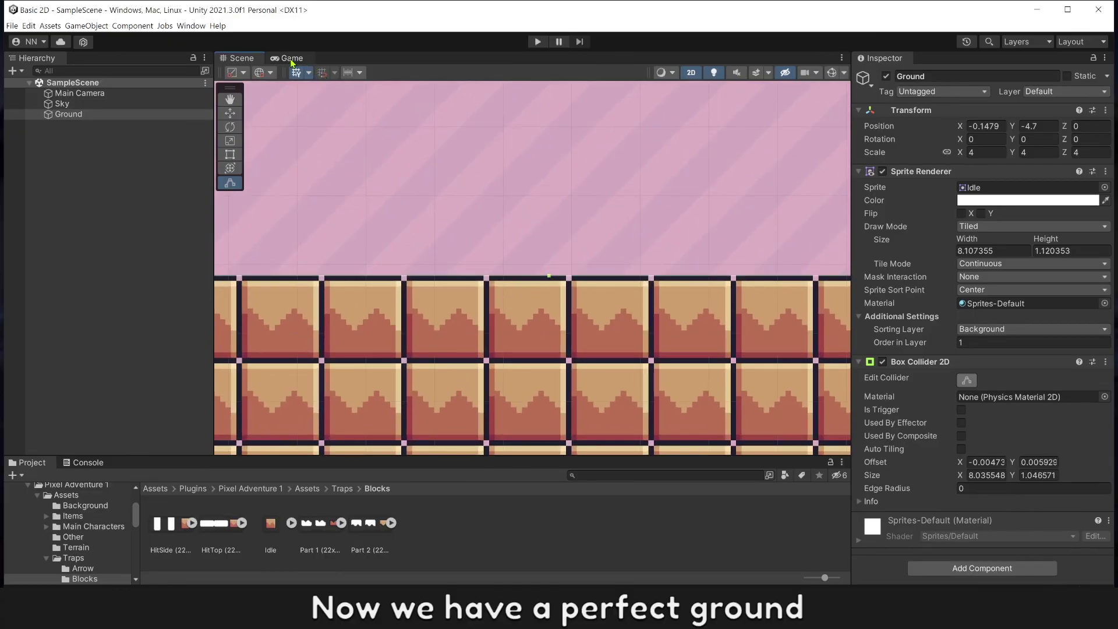